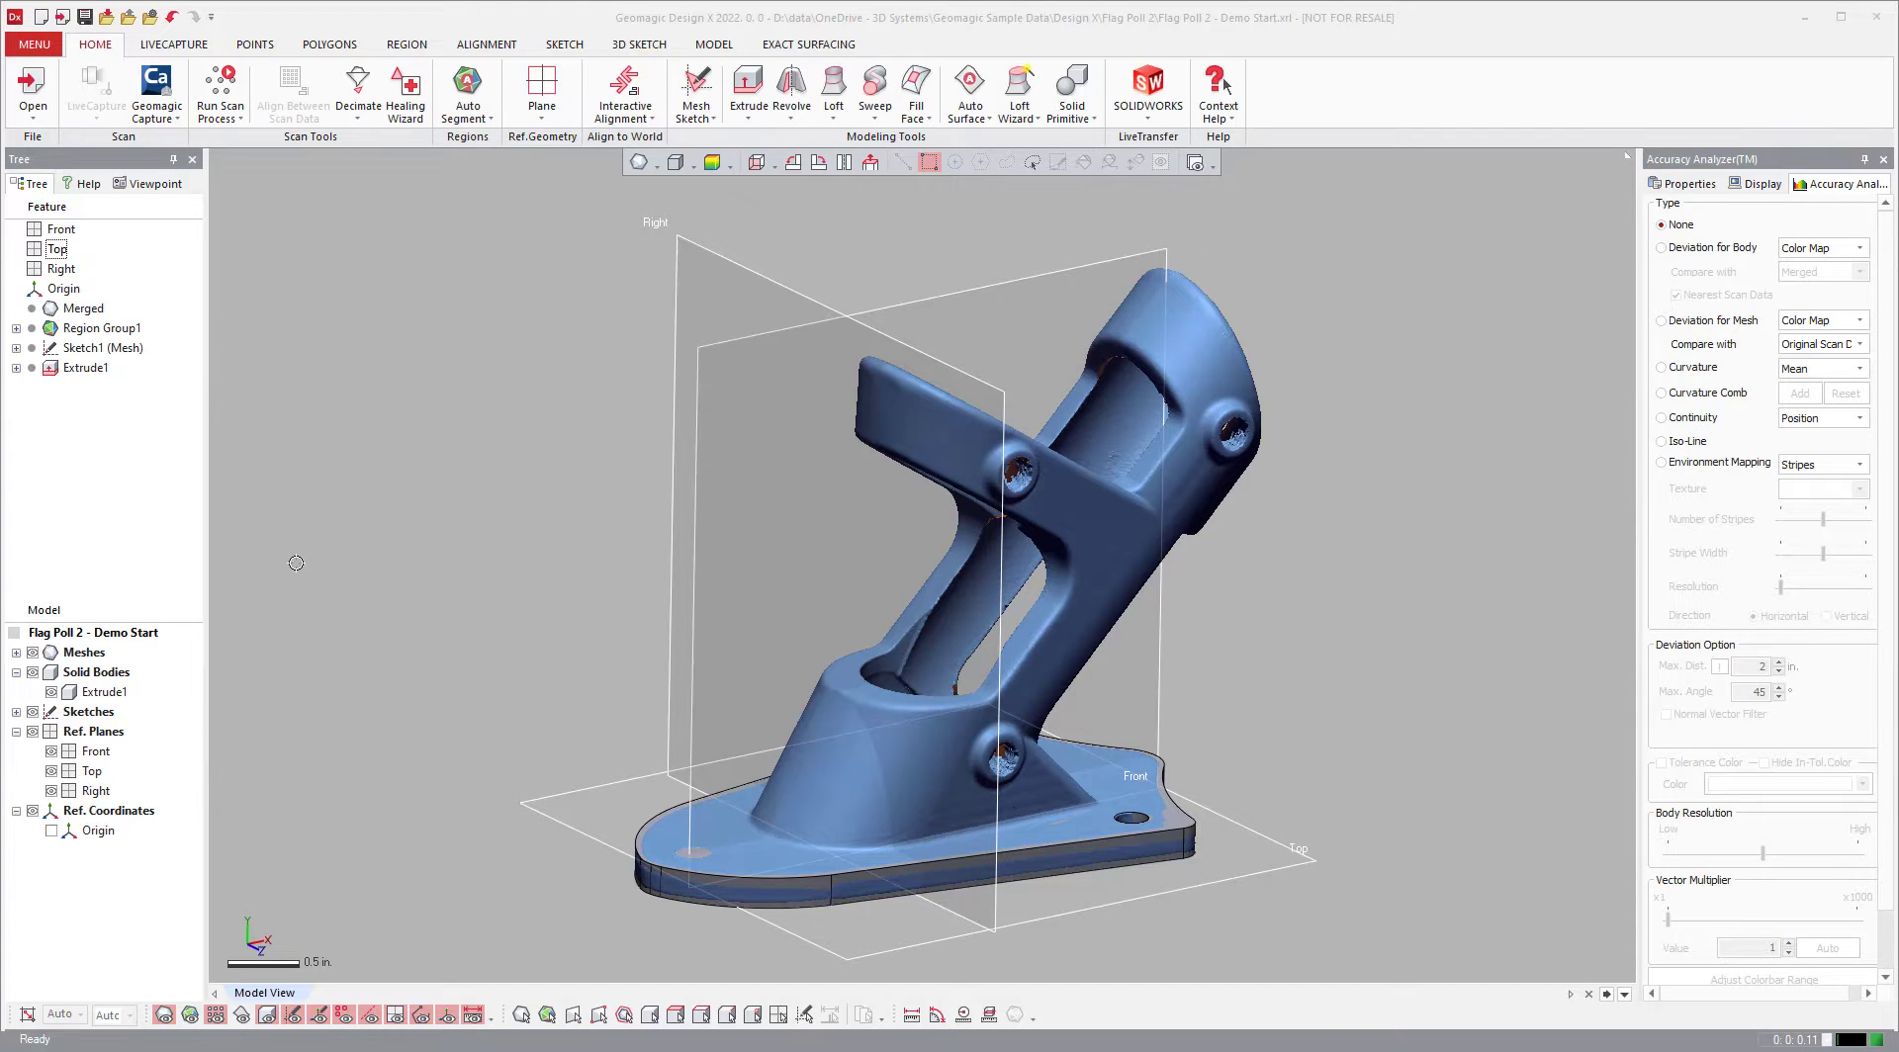
- Show and hide the scan mesh repeatedly to compare it with the extruded base plate
right_click_drag(776, 558, 870, 664)
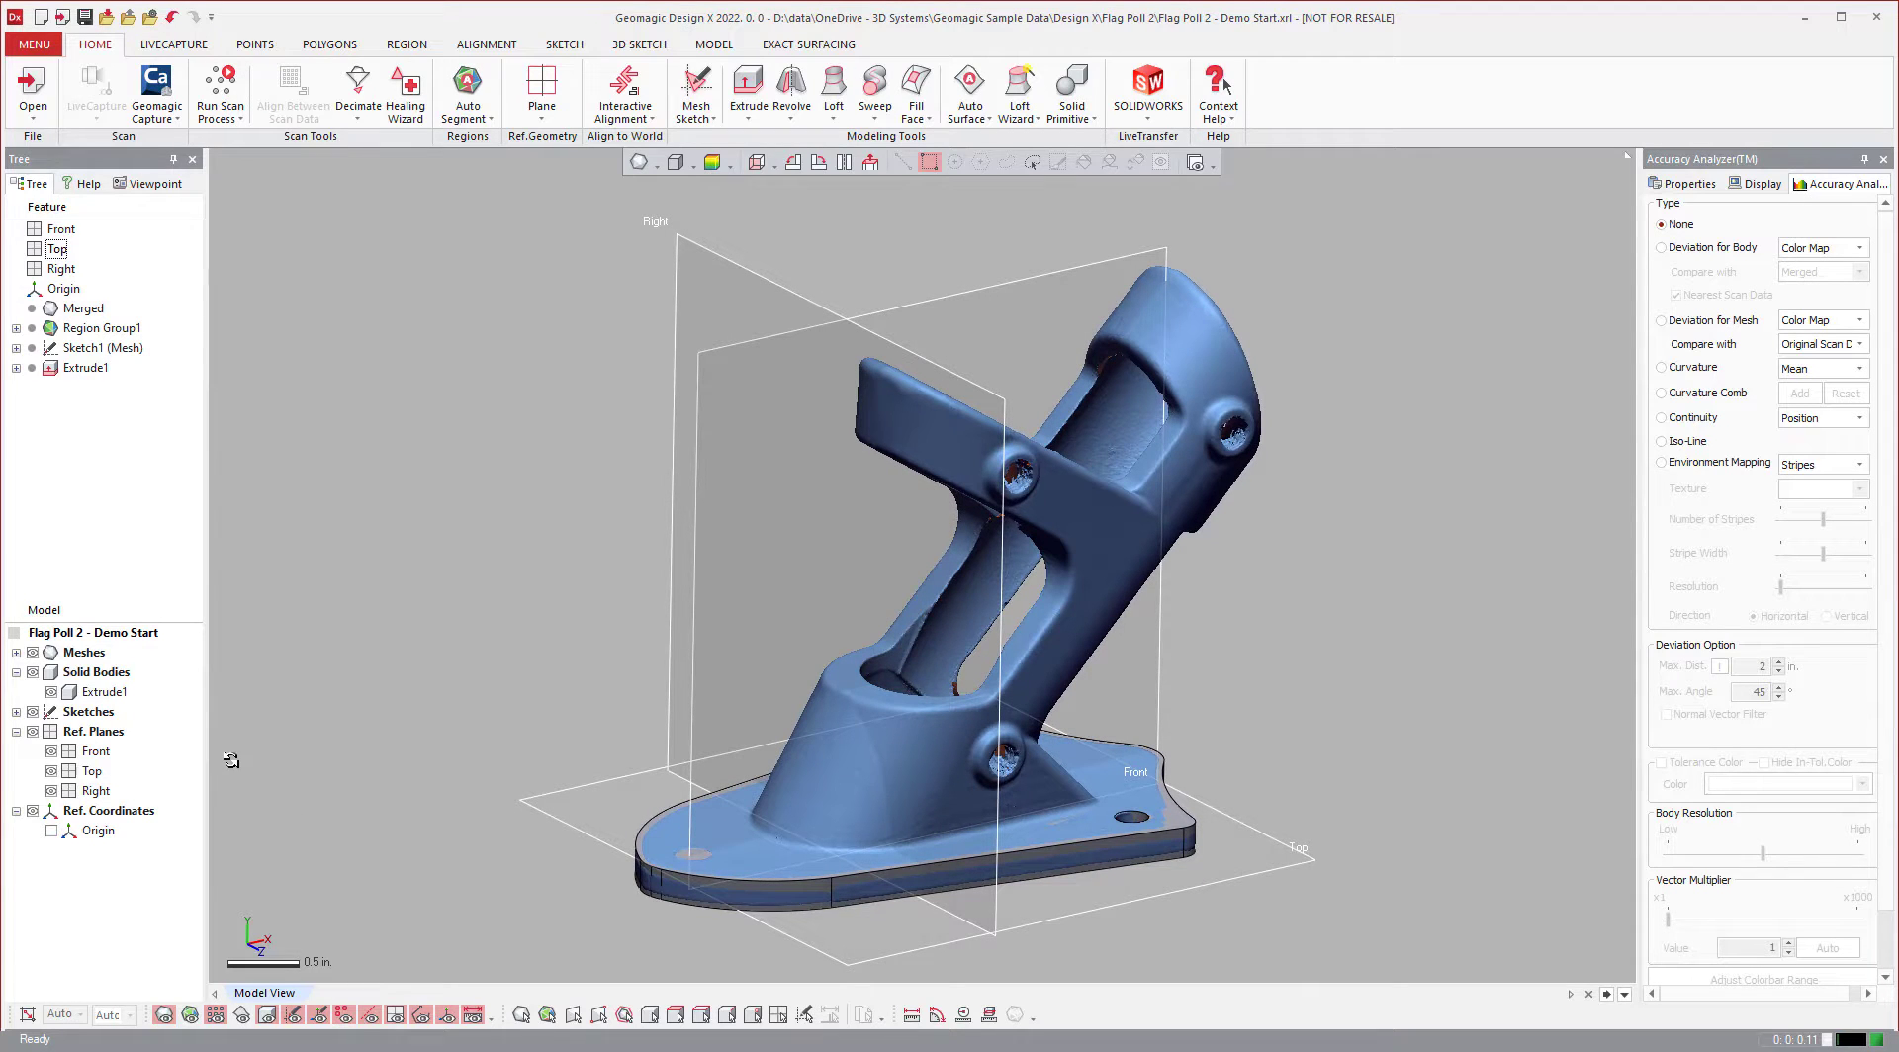
key("ctrl+1")
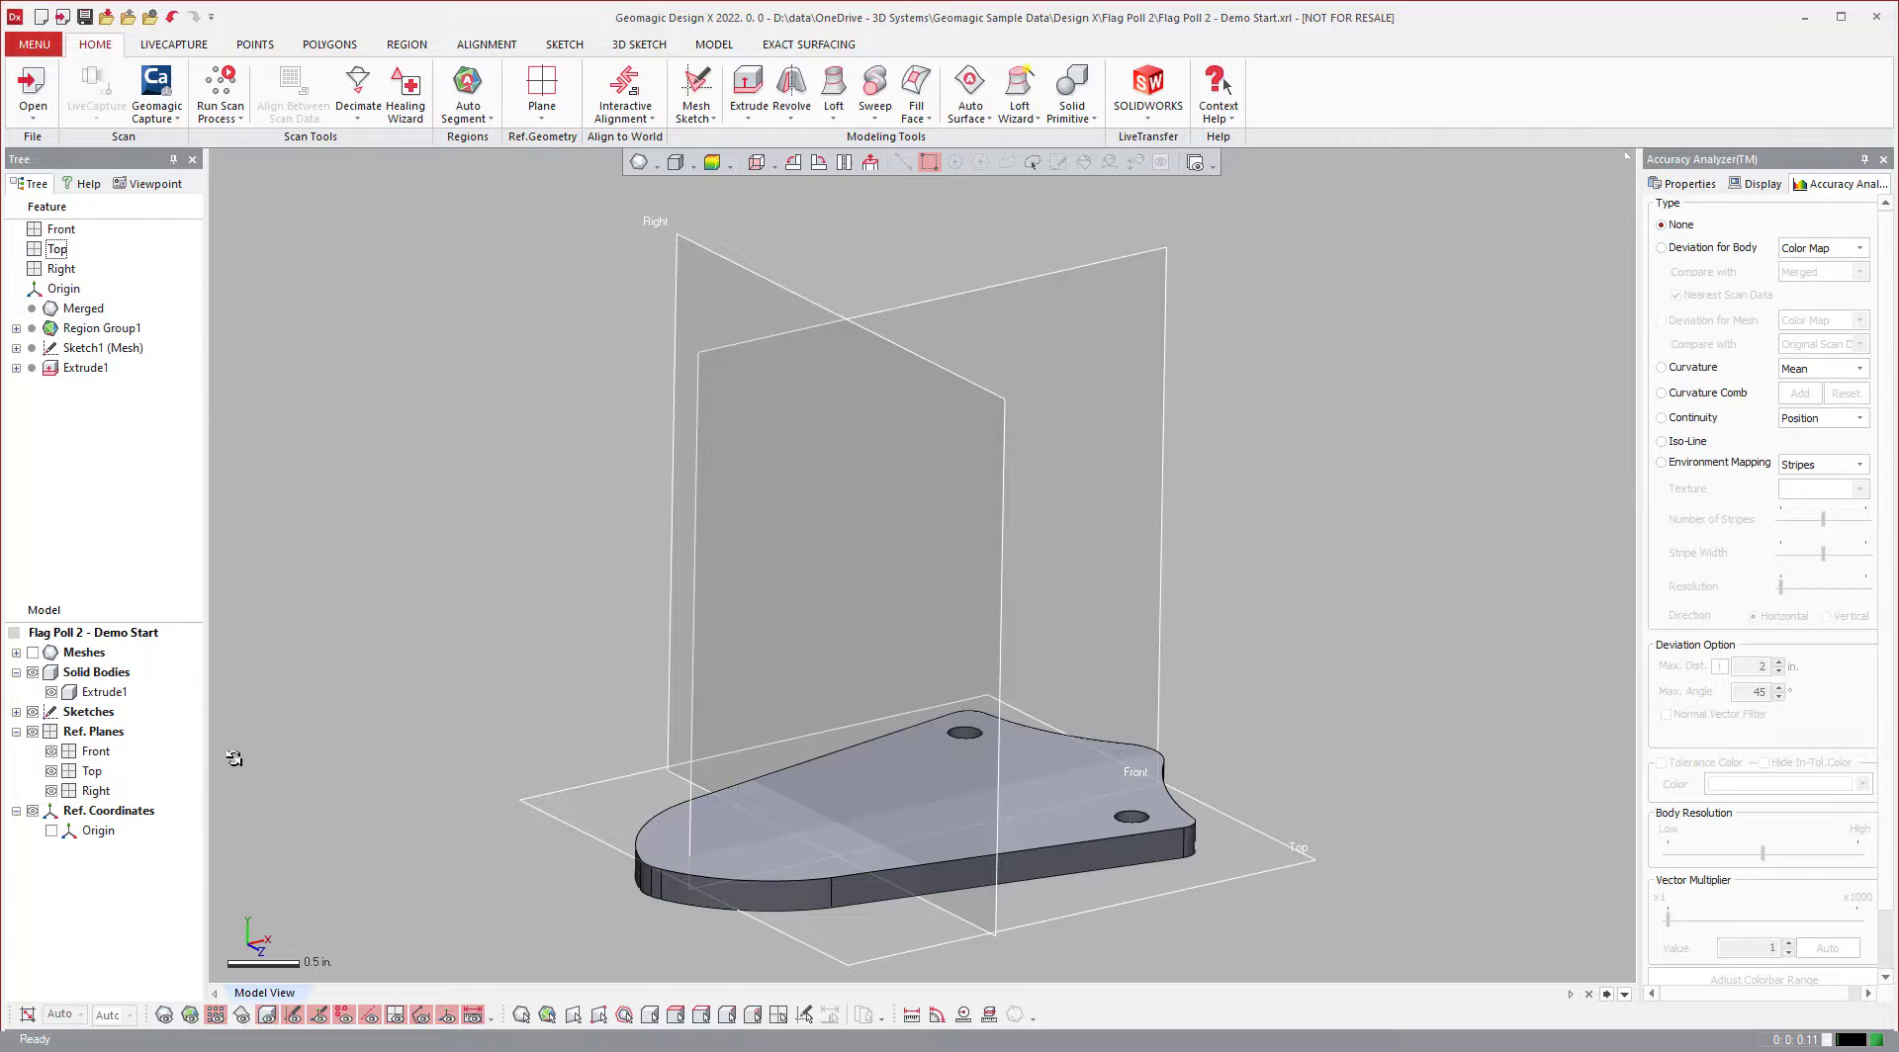
key("ctrl+1")
key("ctrl+1")
key("ctrl+1")
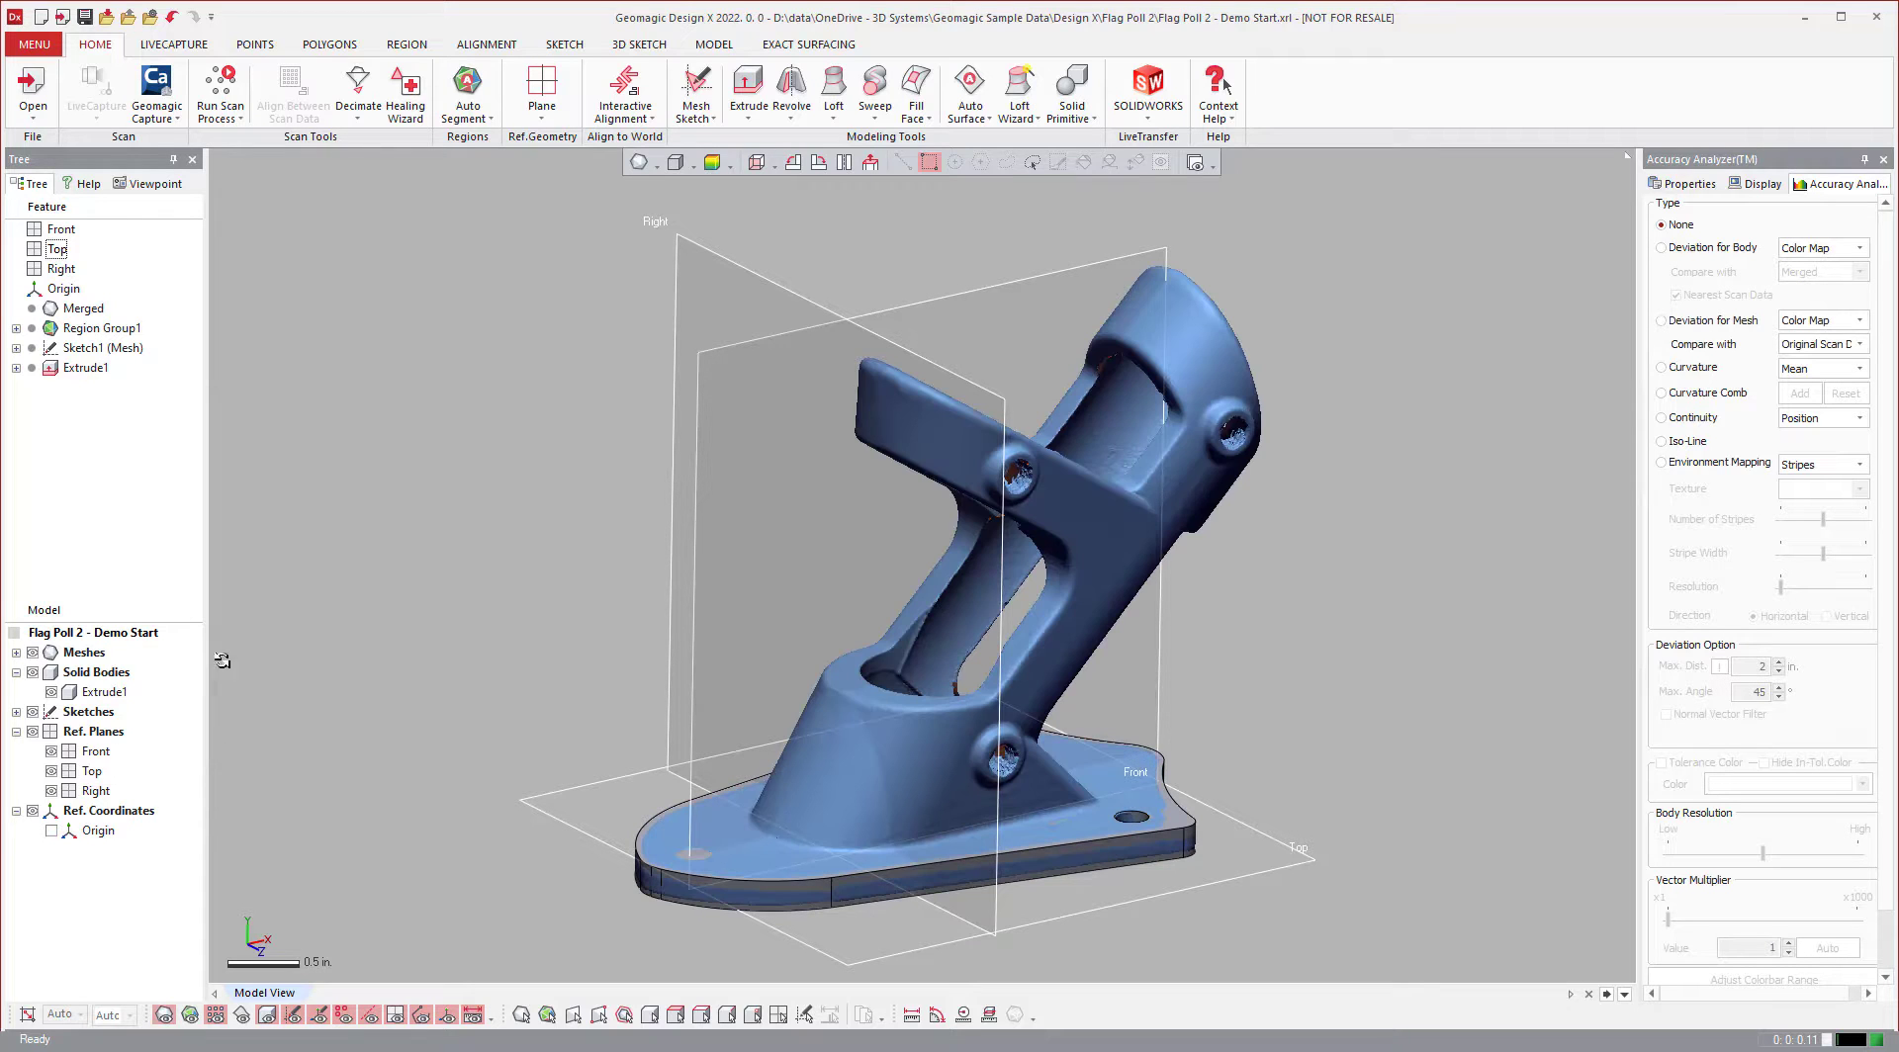
key("ctrl+1")
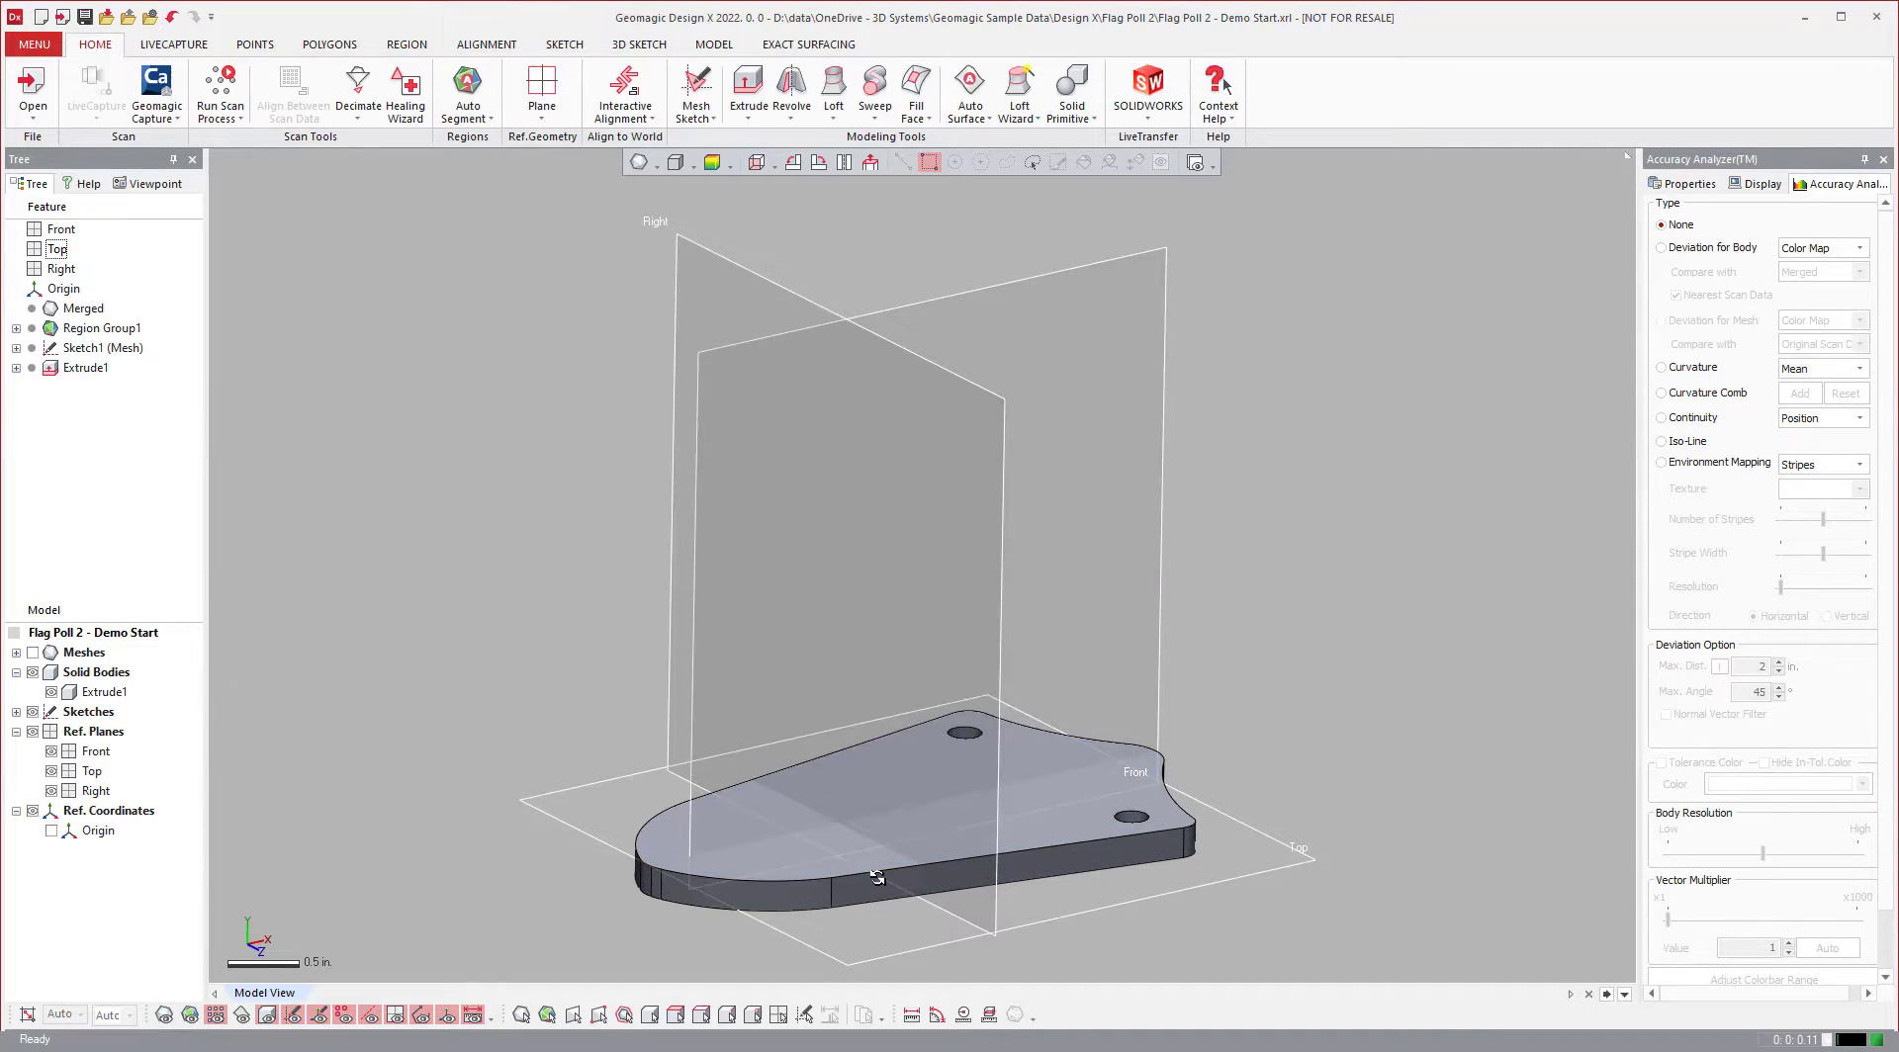
key("ctrl+1")
key("ctrl+1")
key("ctrl+1")
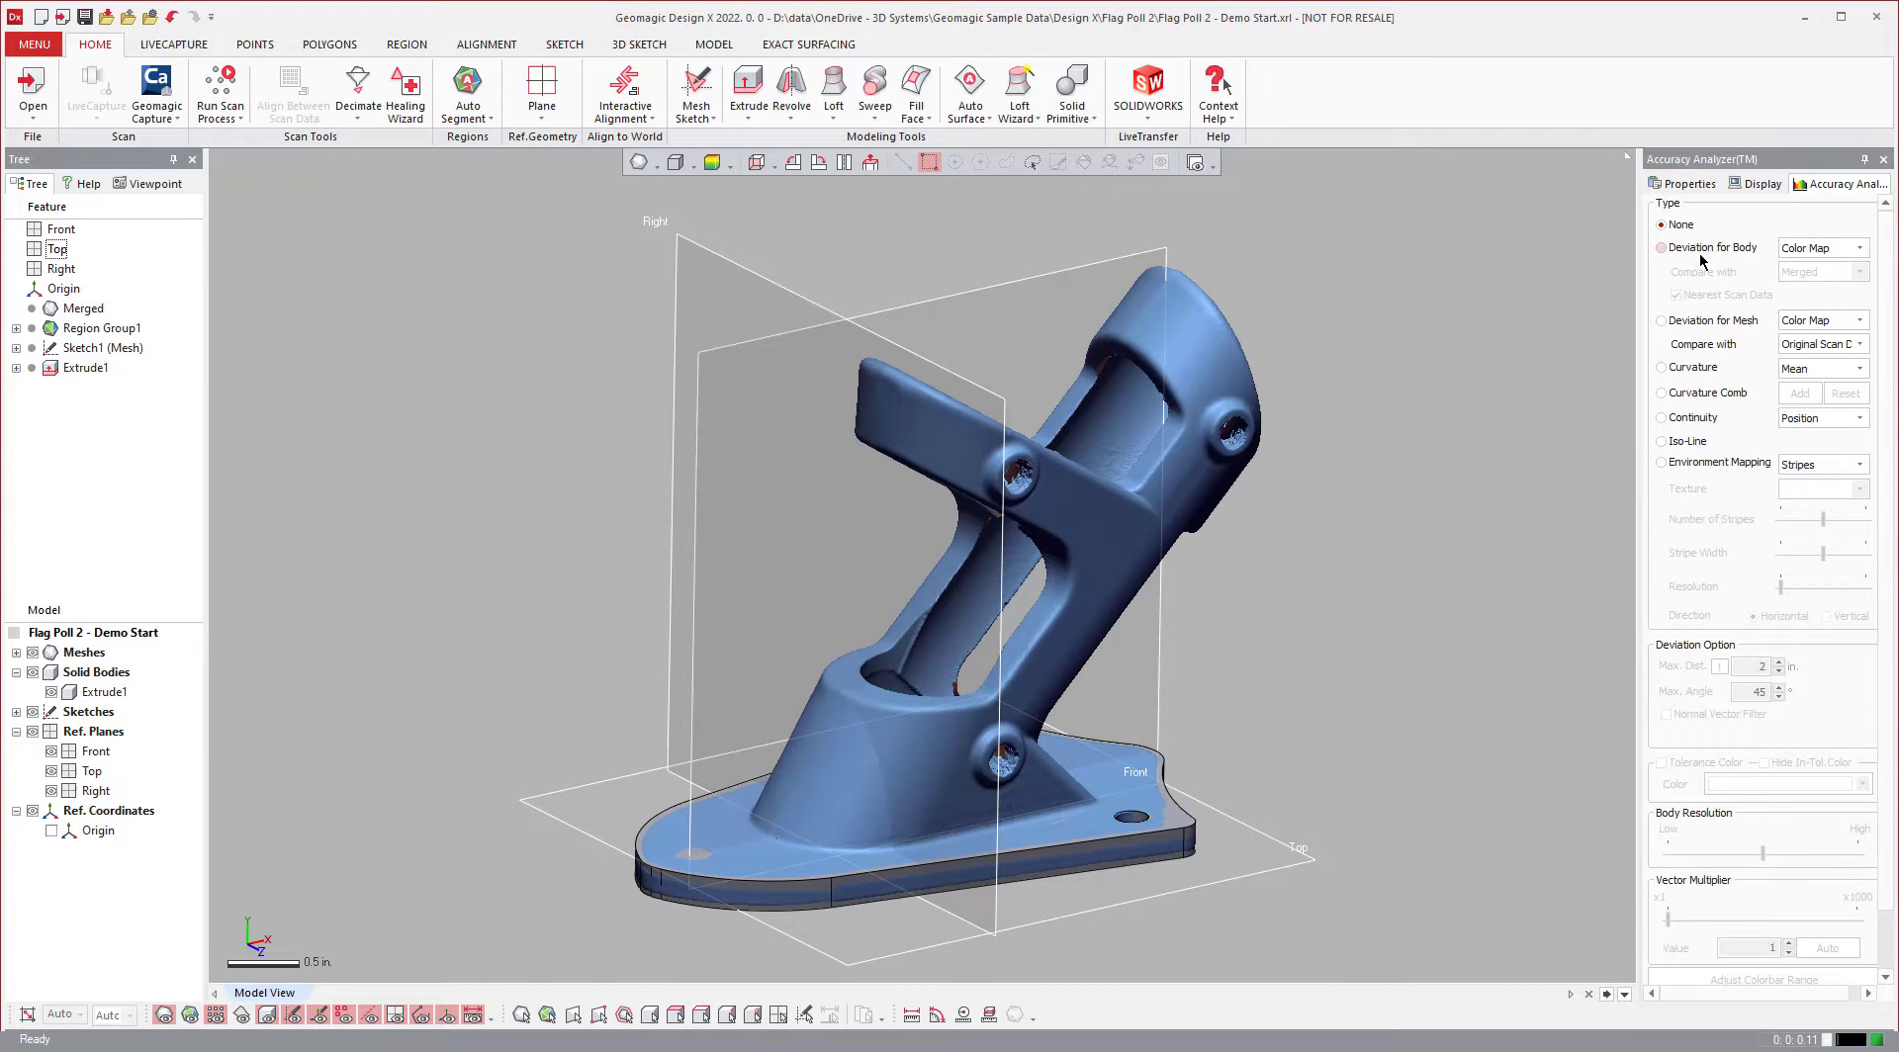
- Show the Deviation for Body color map on the base plate with the scan mesh hidden
left_click(1701, 253)
key("ctrl+1")
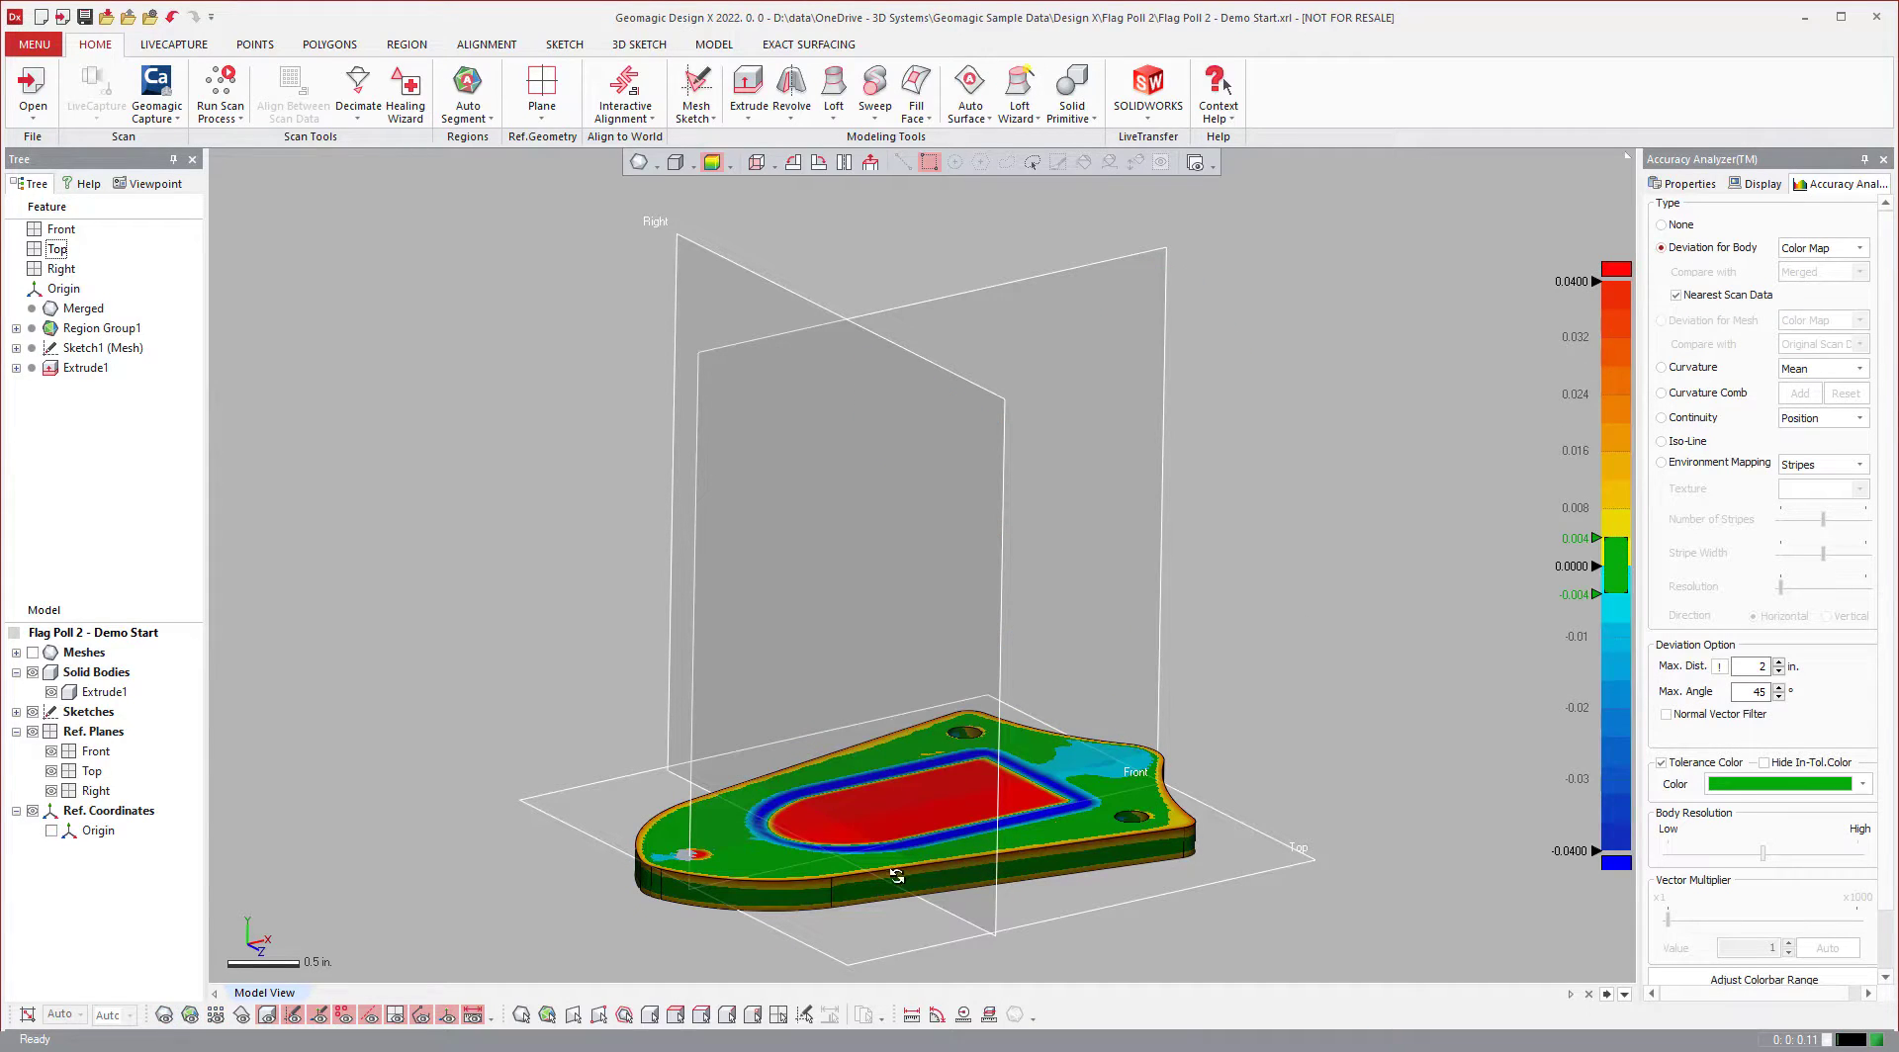
scroll(958, 940, "up", 3)
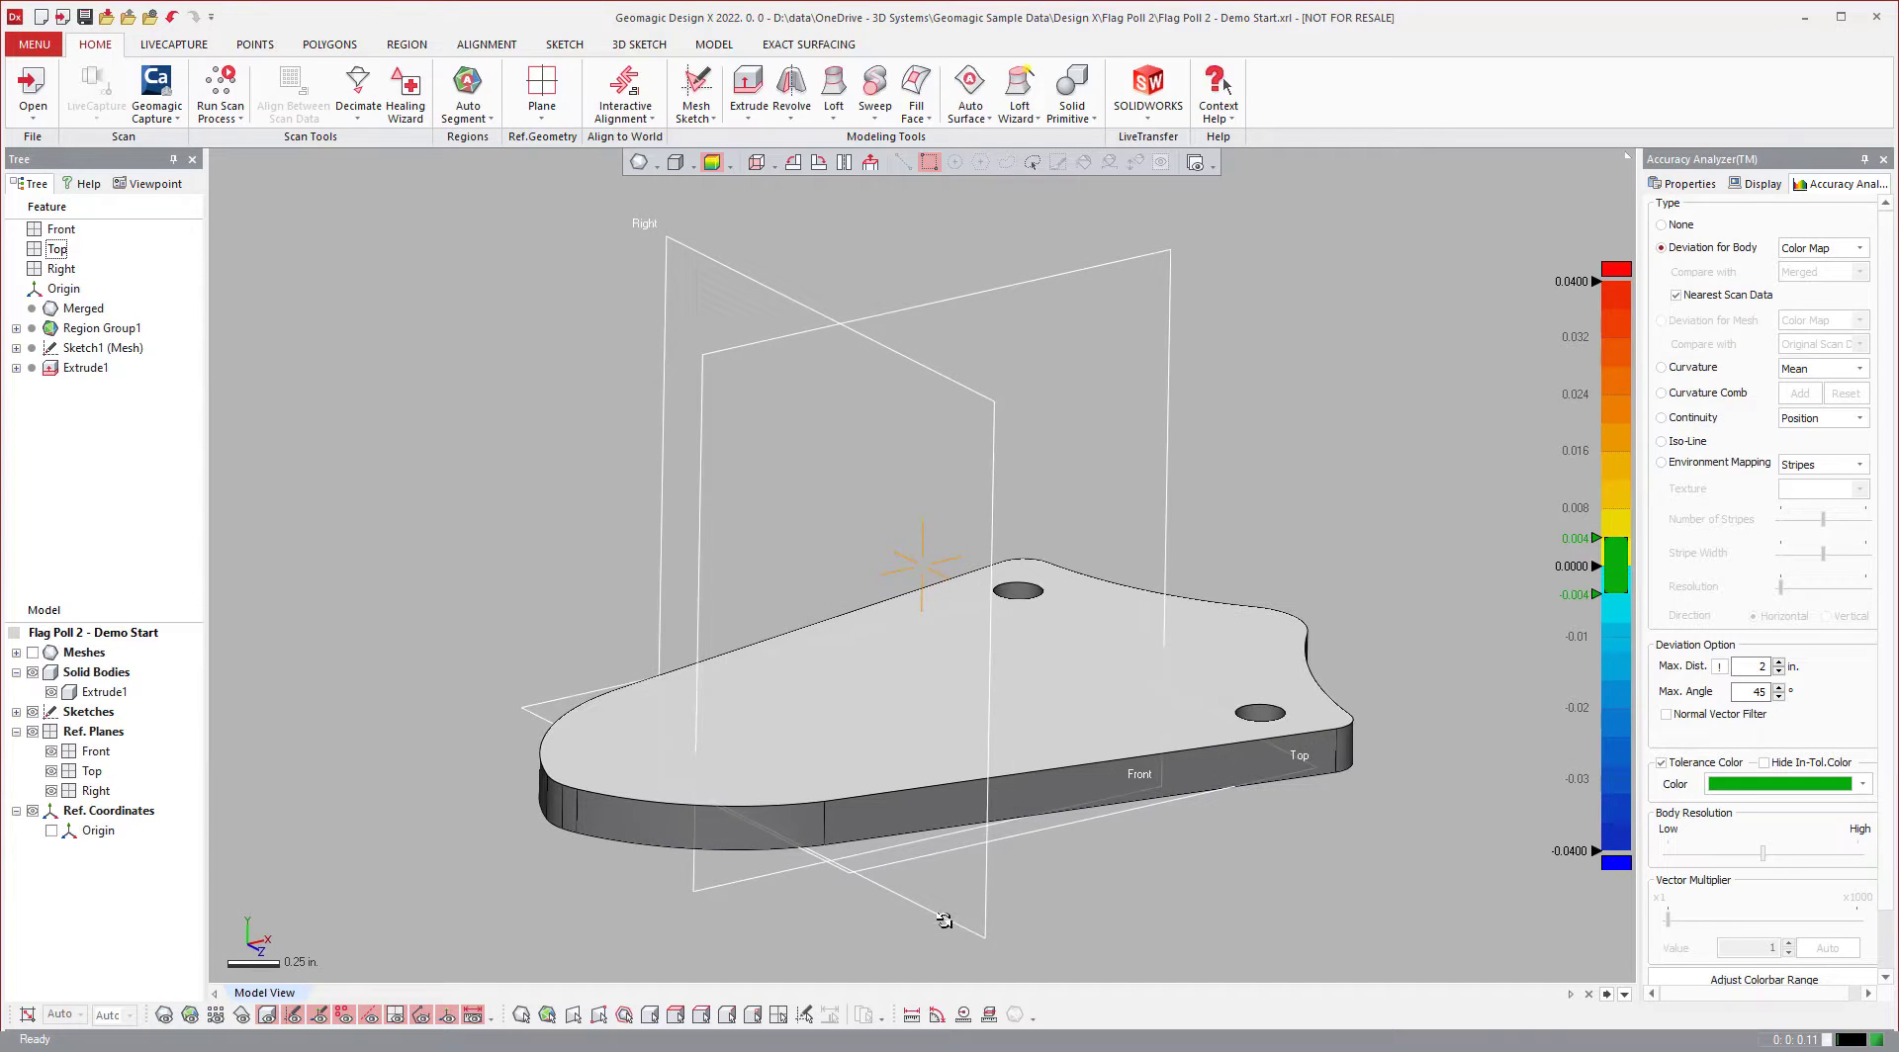
- Switch the Normal Vector Filter on and off to compare its effect on the plate's deviation map, leaving it off
left_click(1712, 716)
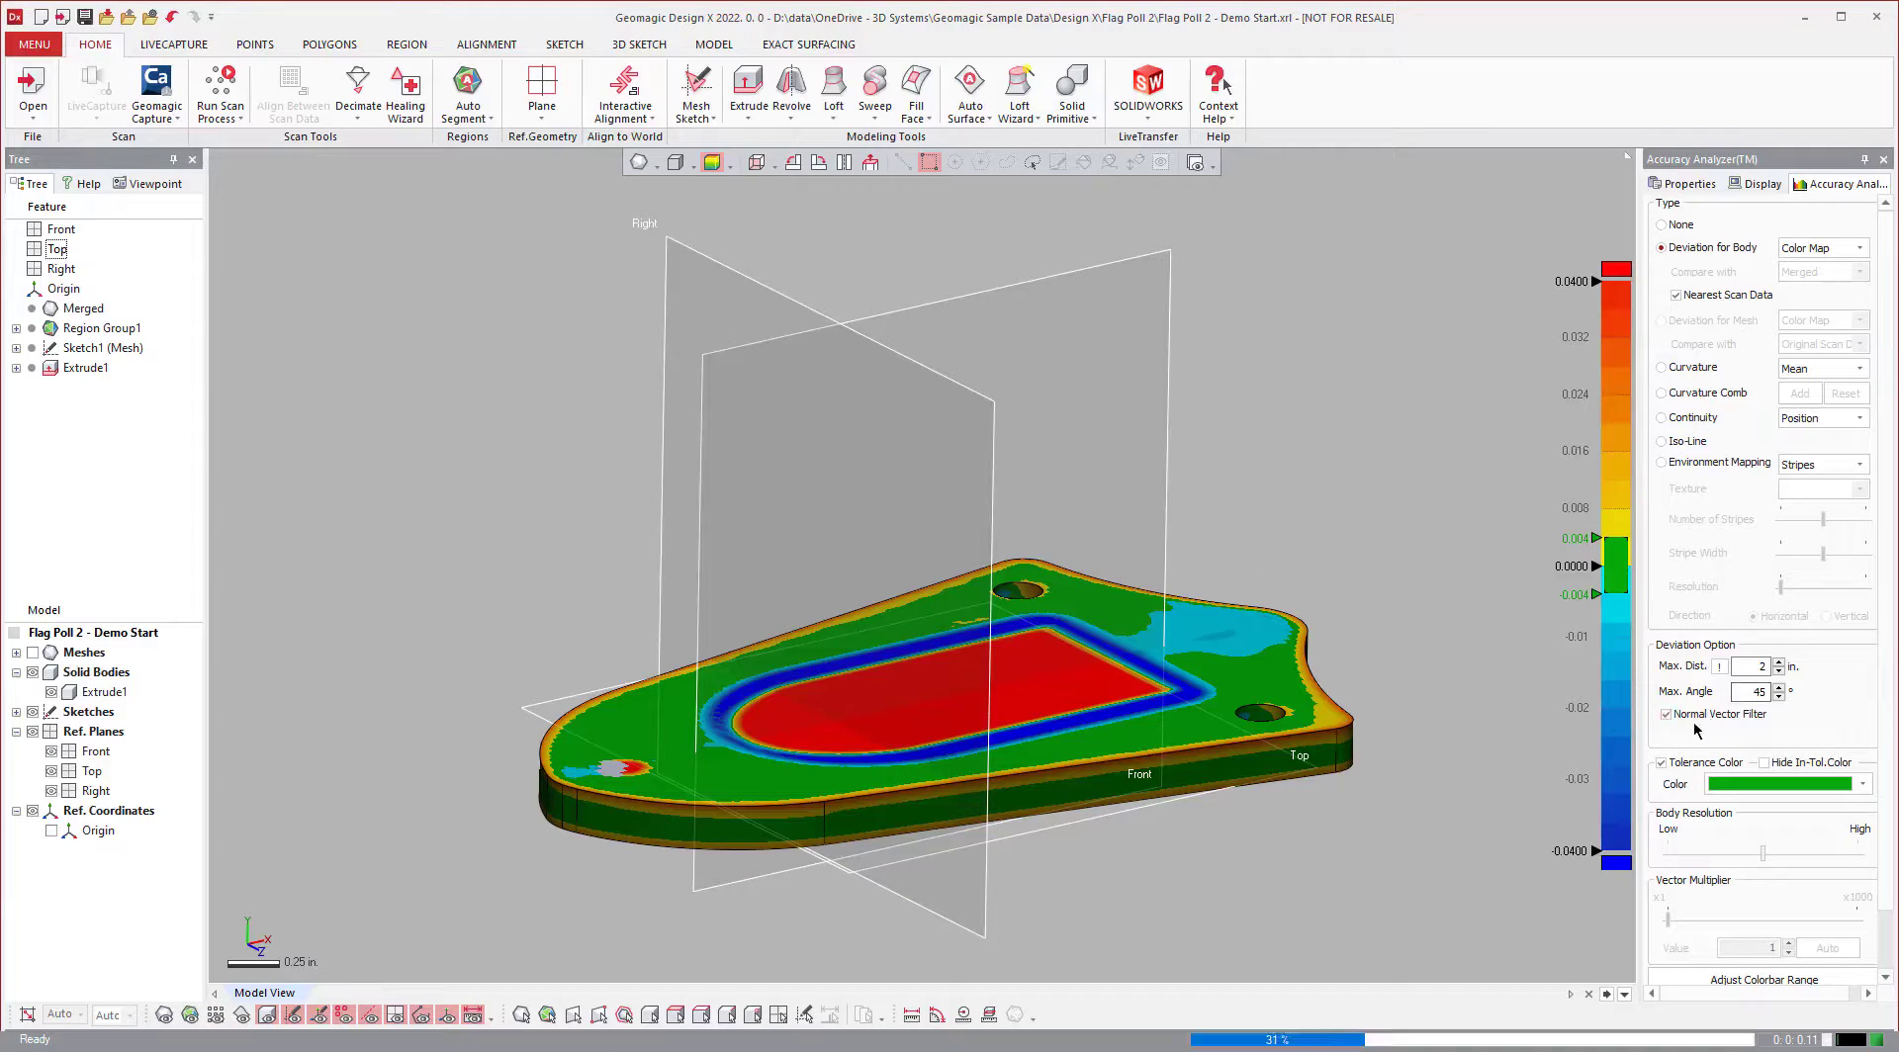
scroll(1045, 868, "up", 1)
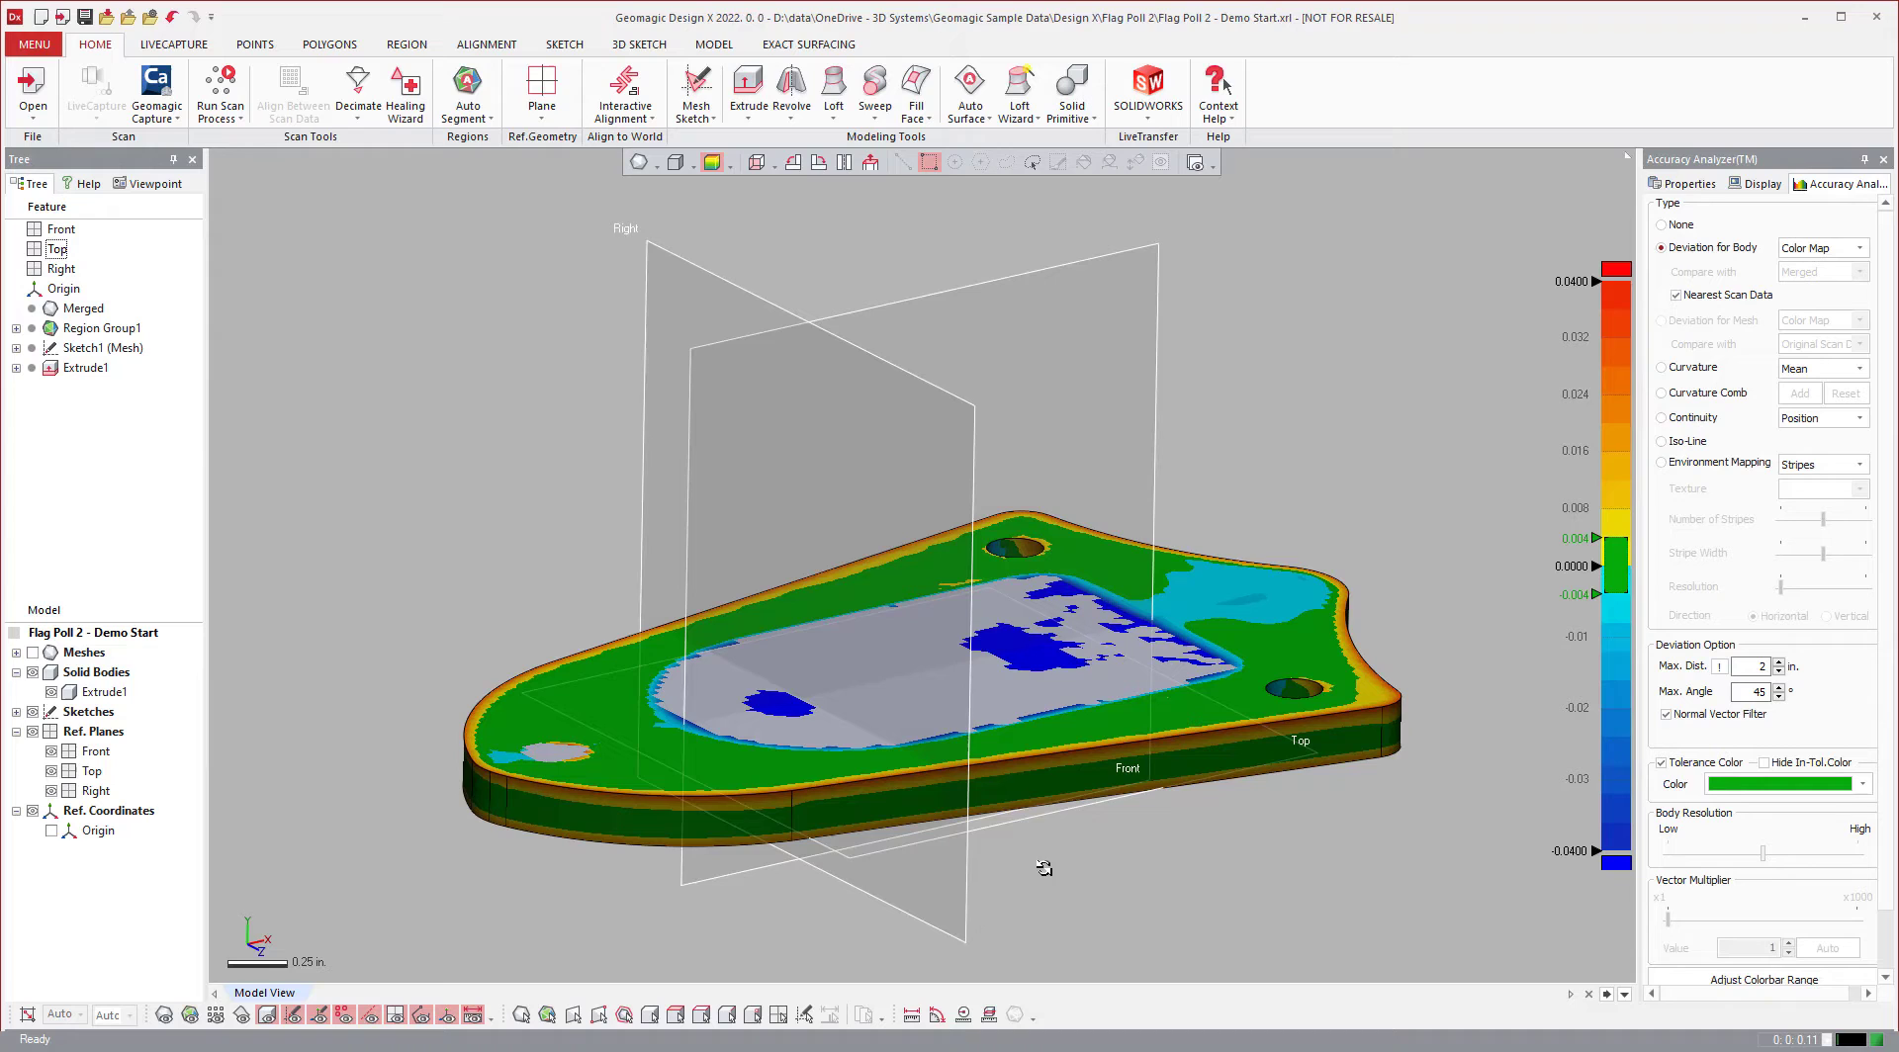
scroll(1041, 752, "up", 1)
right_click_drag(1041, 680, 1038, 698)
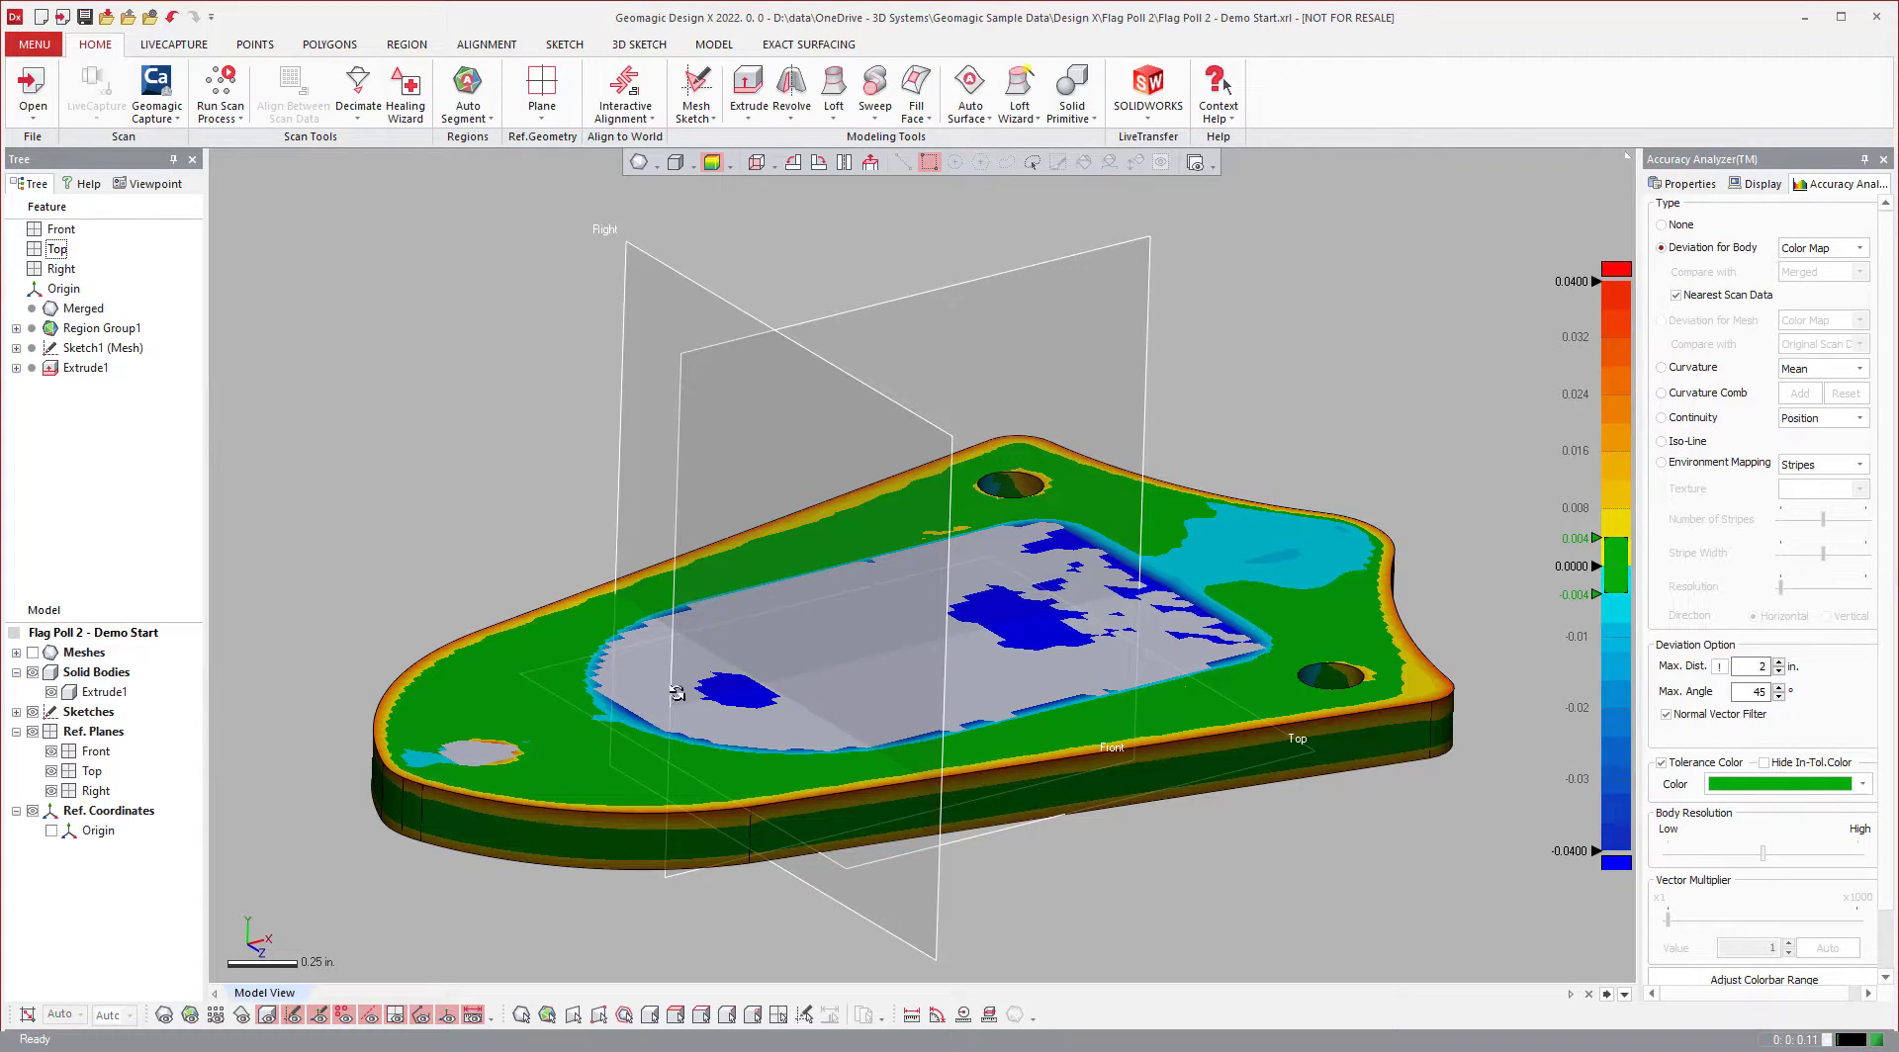
left_click(1678, 717)
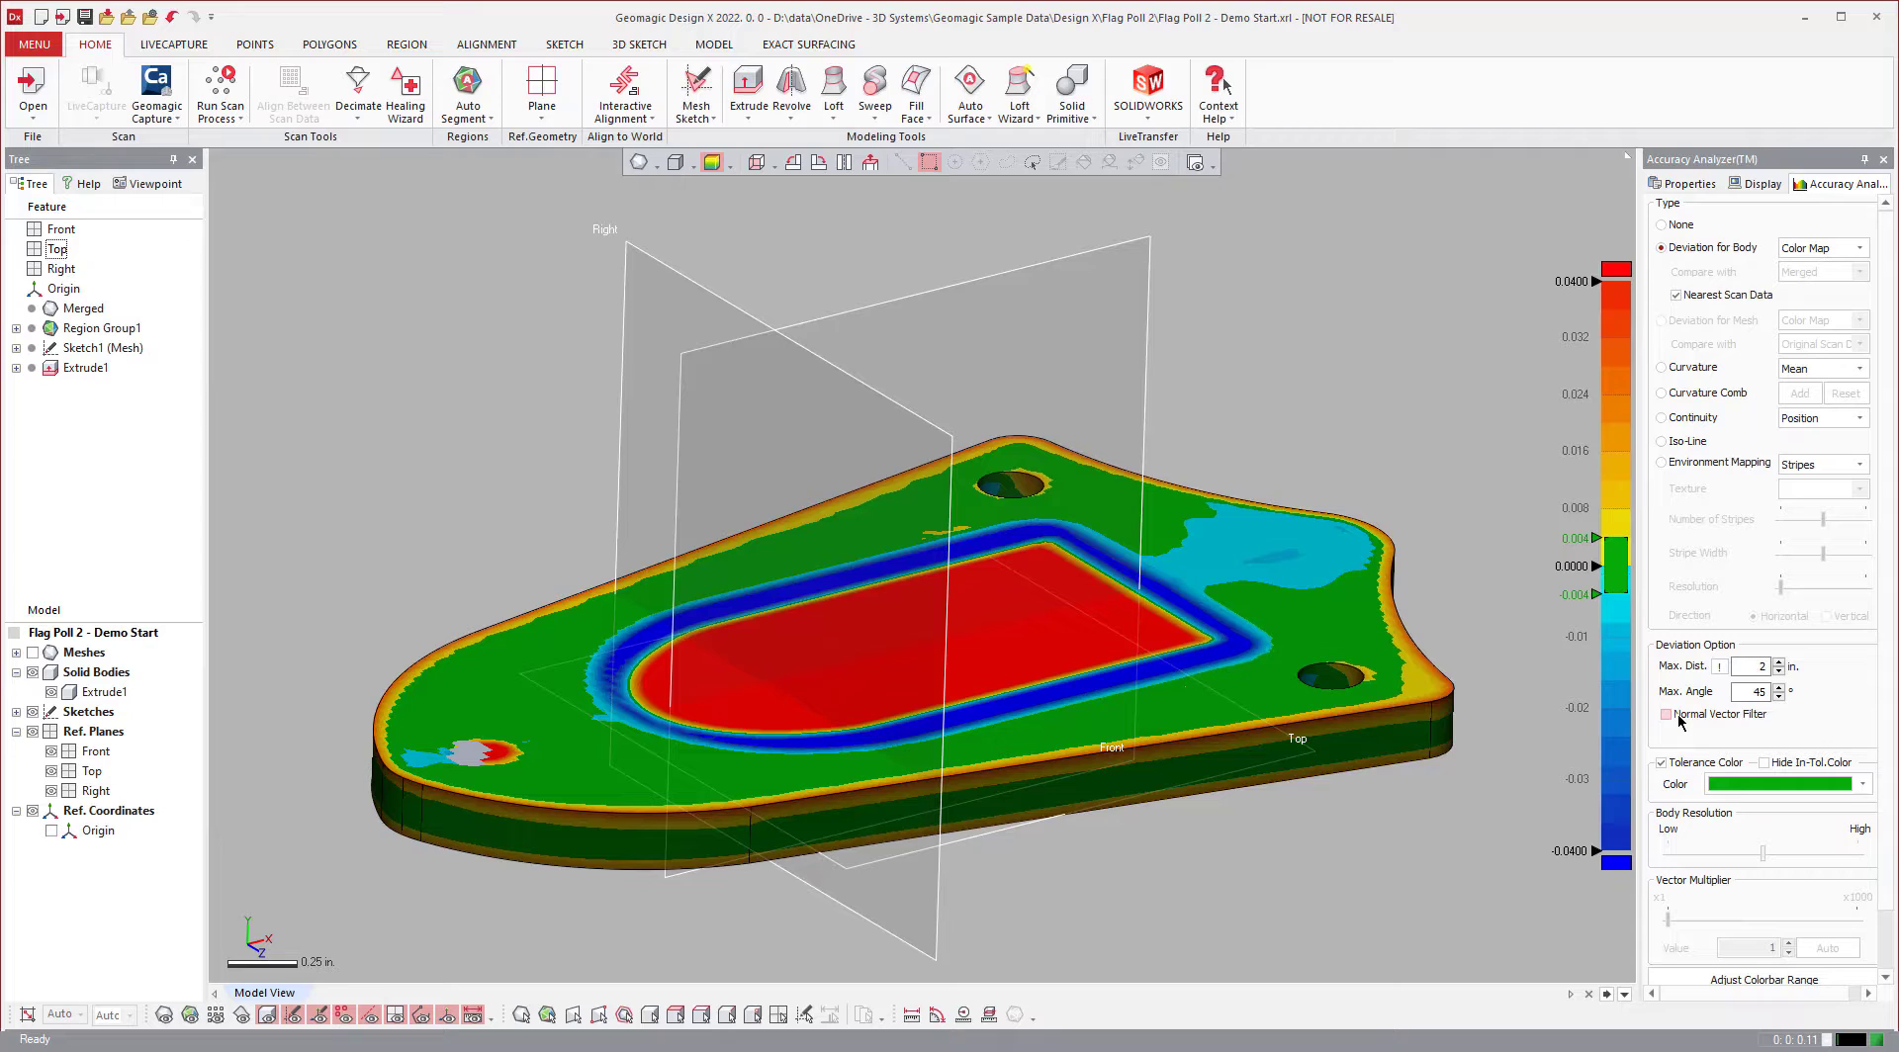
left_click(1679, 716)
left_click(1679, 719)
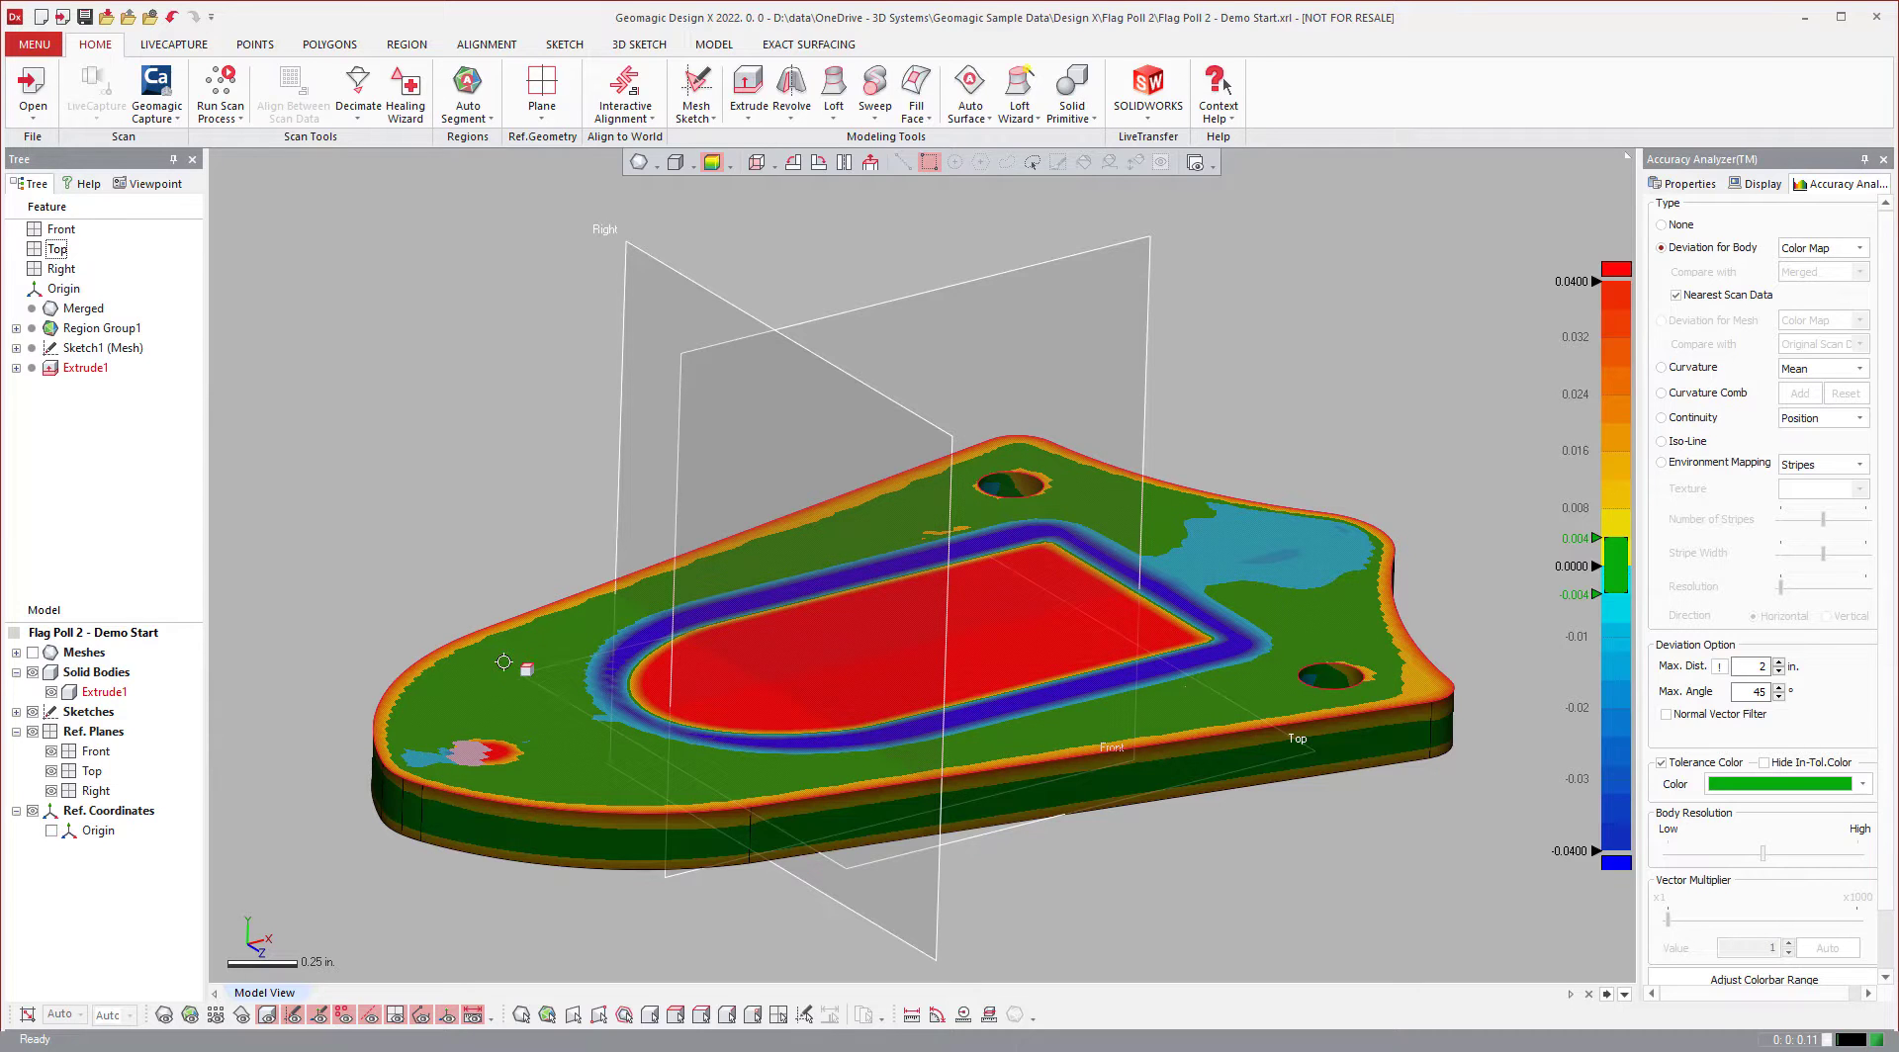
- Examine the deviation color map across the base plate's upper face from several angles
right_click_drag(1227, 640, 1531, 874)
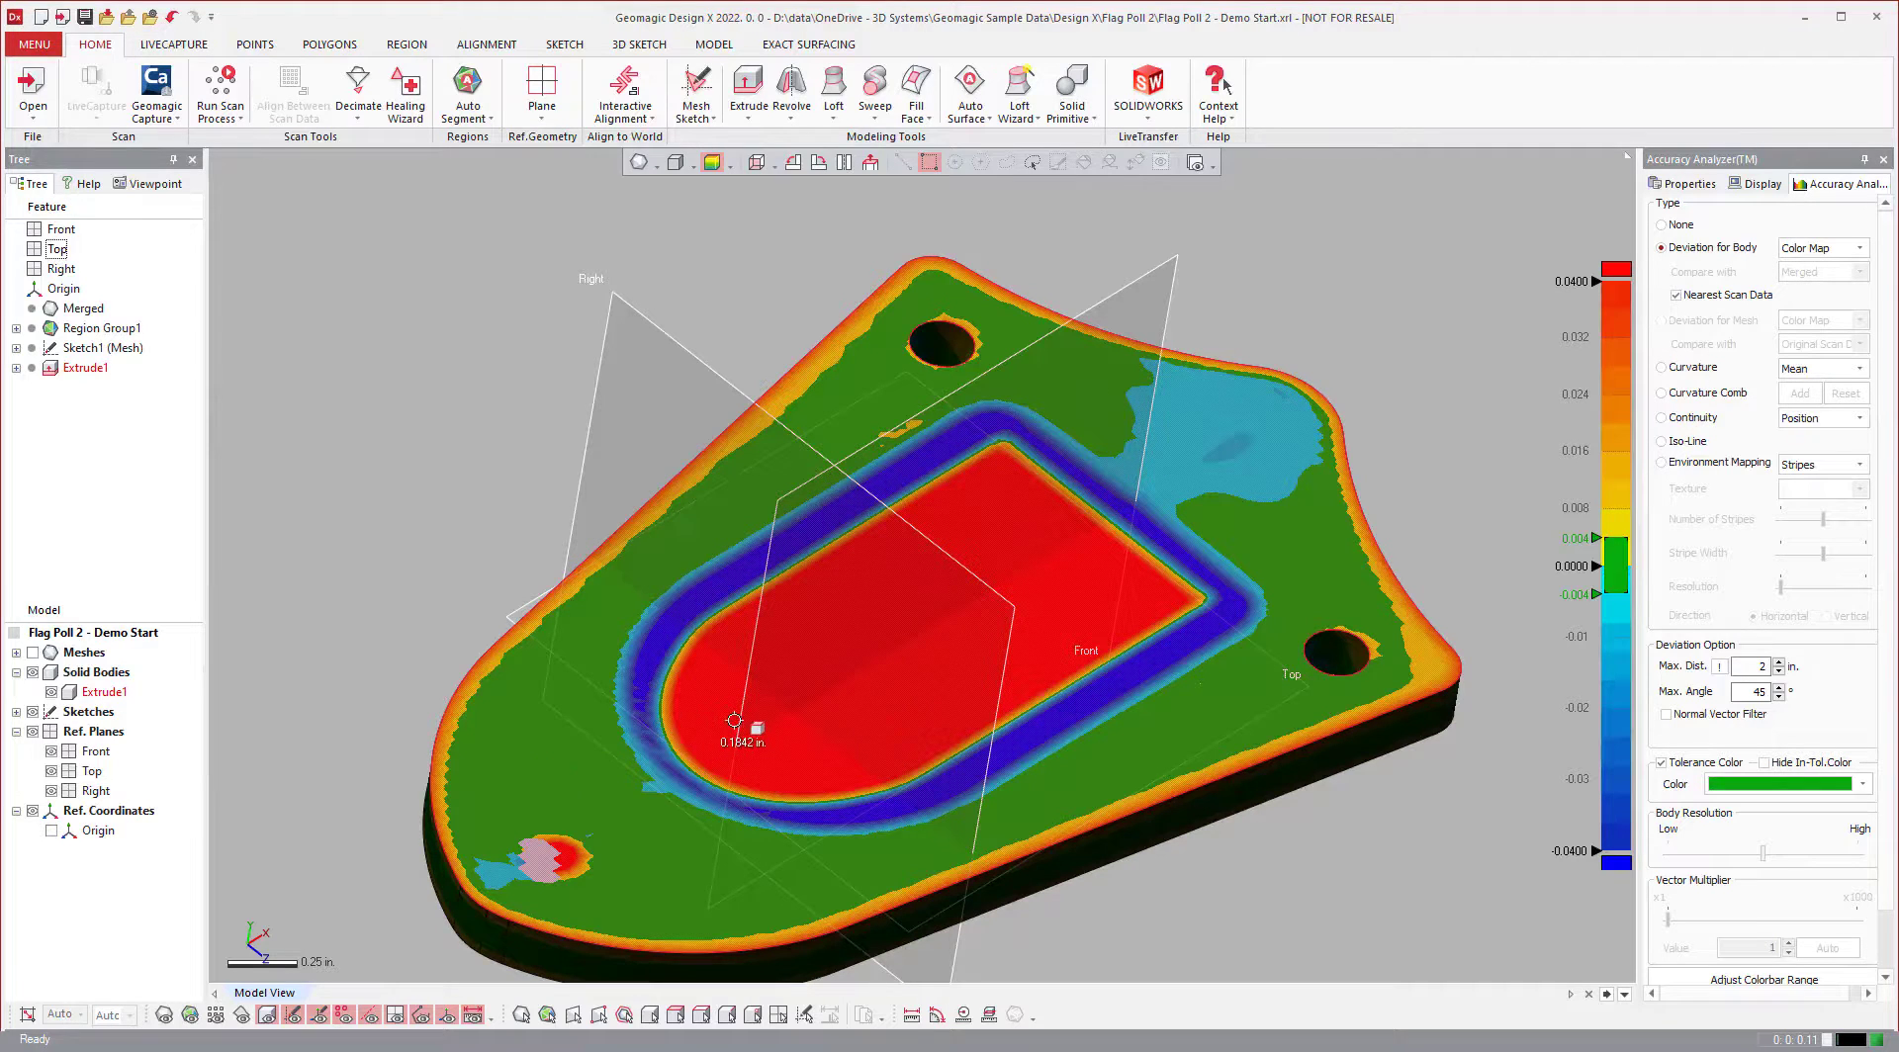
right_click_drag(836, 744, 1000, 627)
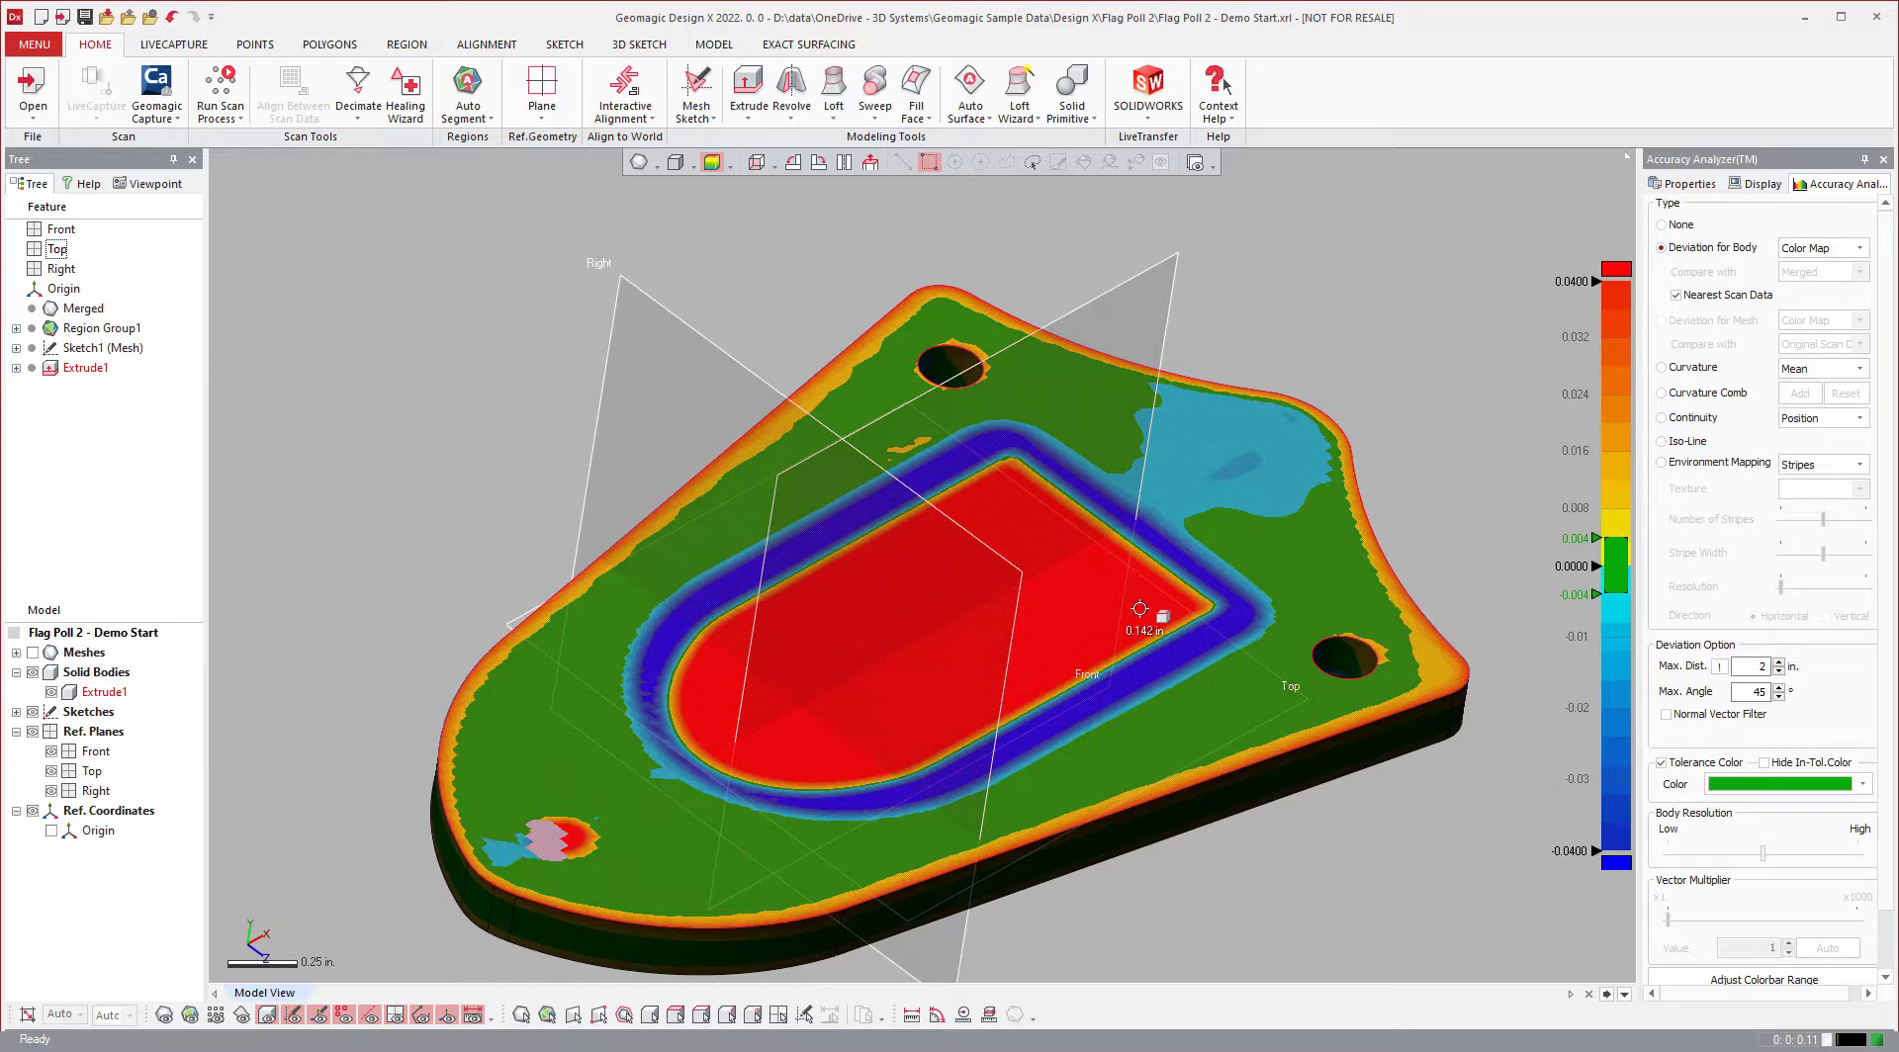
mouse_move(1144, 607)
right_mouse_down()
mouse_move(1216, 763)
mouse_move(1236, 743)
right_mouse_up()
mouse_move(989, 692)
right_mouse_down()
mouse_move(886, 721)
mouse_move(970, 678)
right_mouse_up()
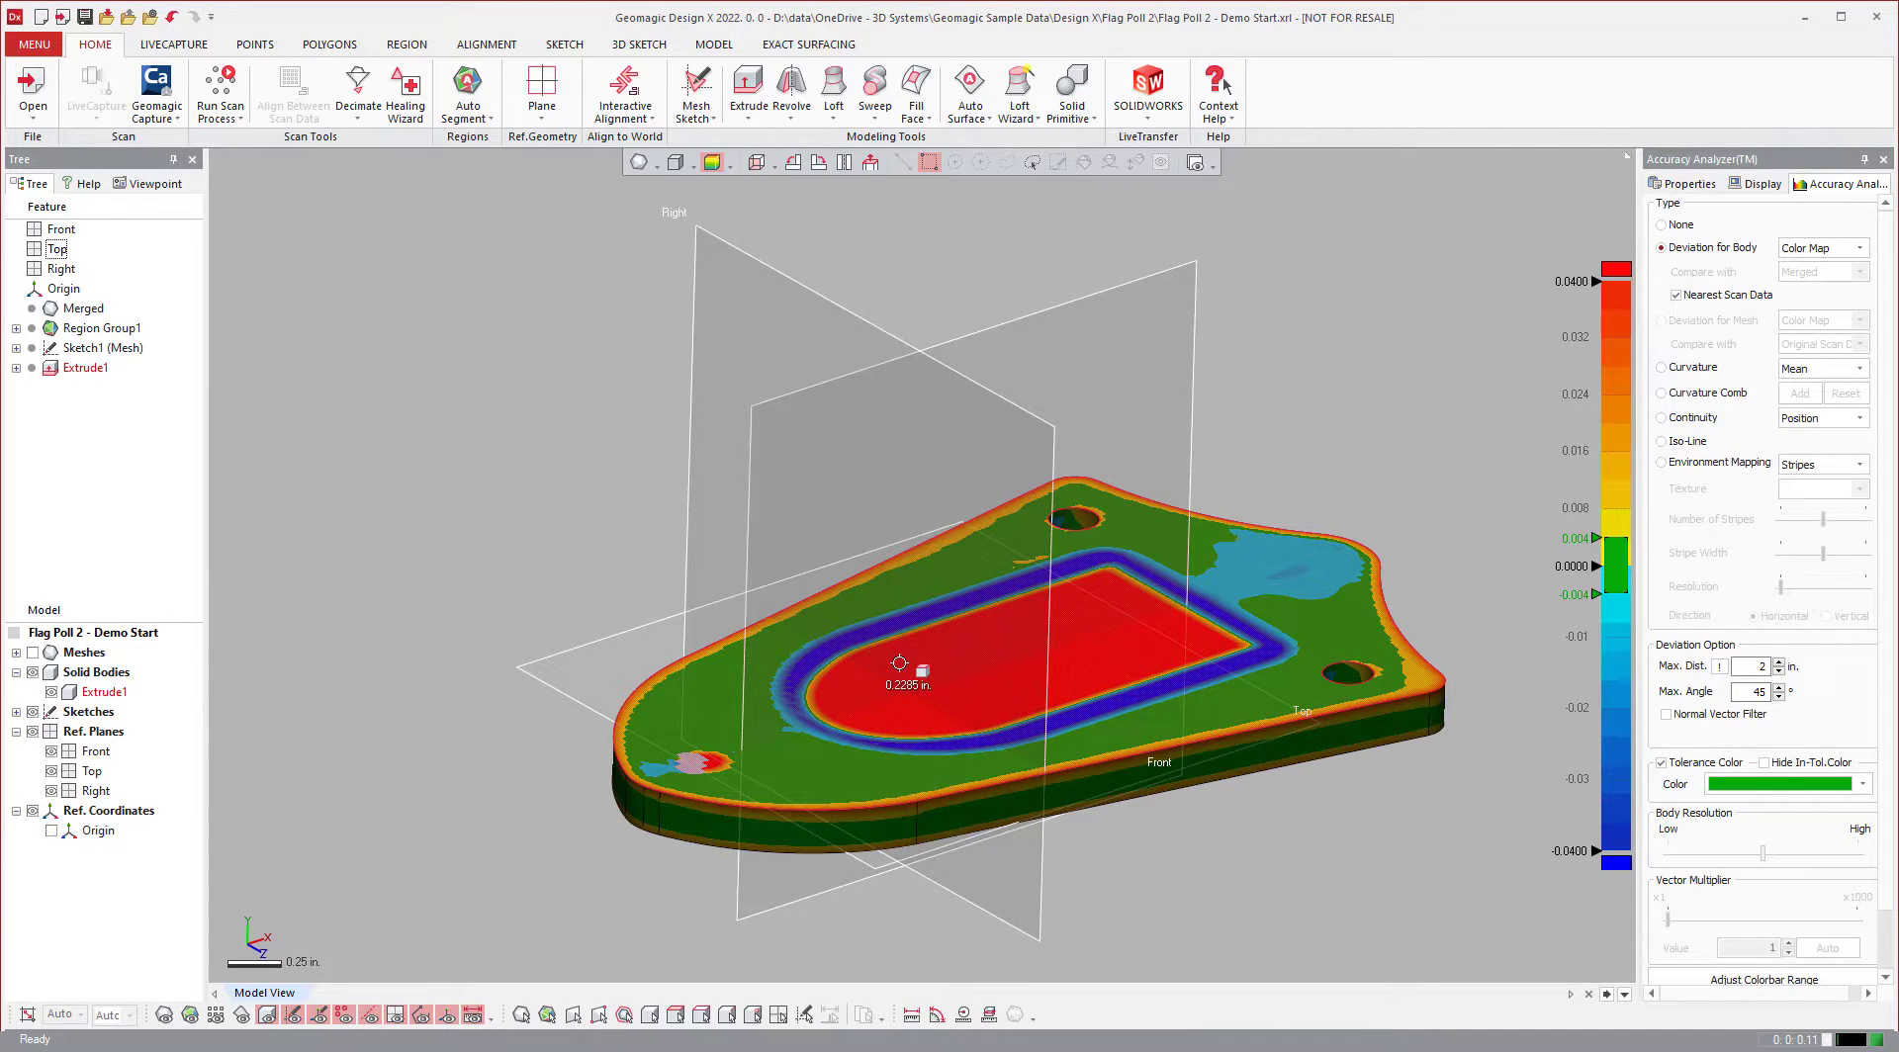
- Show and hide the scan mesh to compare the post's footprint and the mounting holes with the plate's deviation map
left_click(32, 654)
left_click(32, 654)
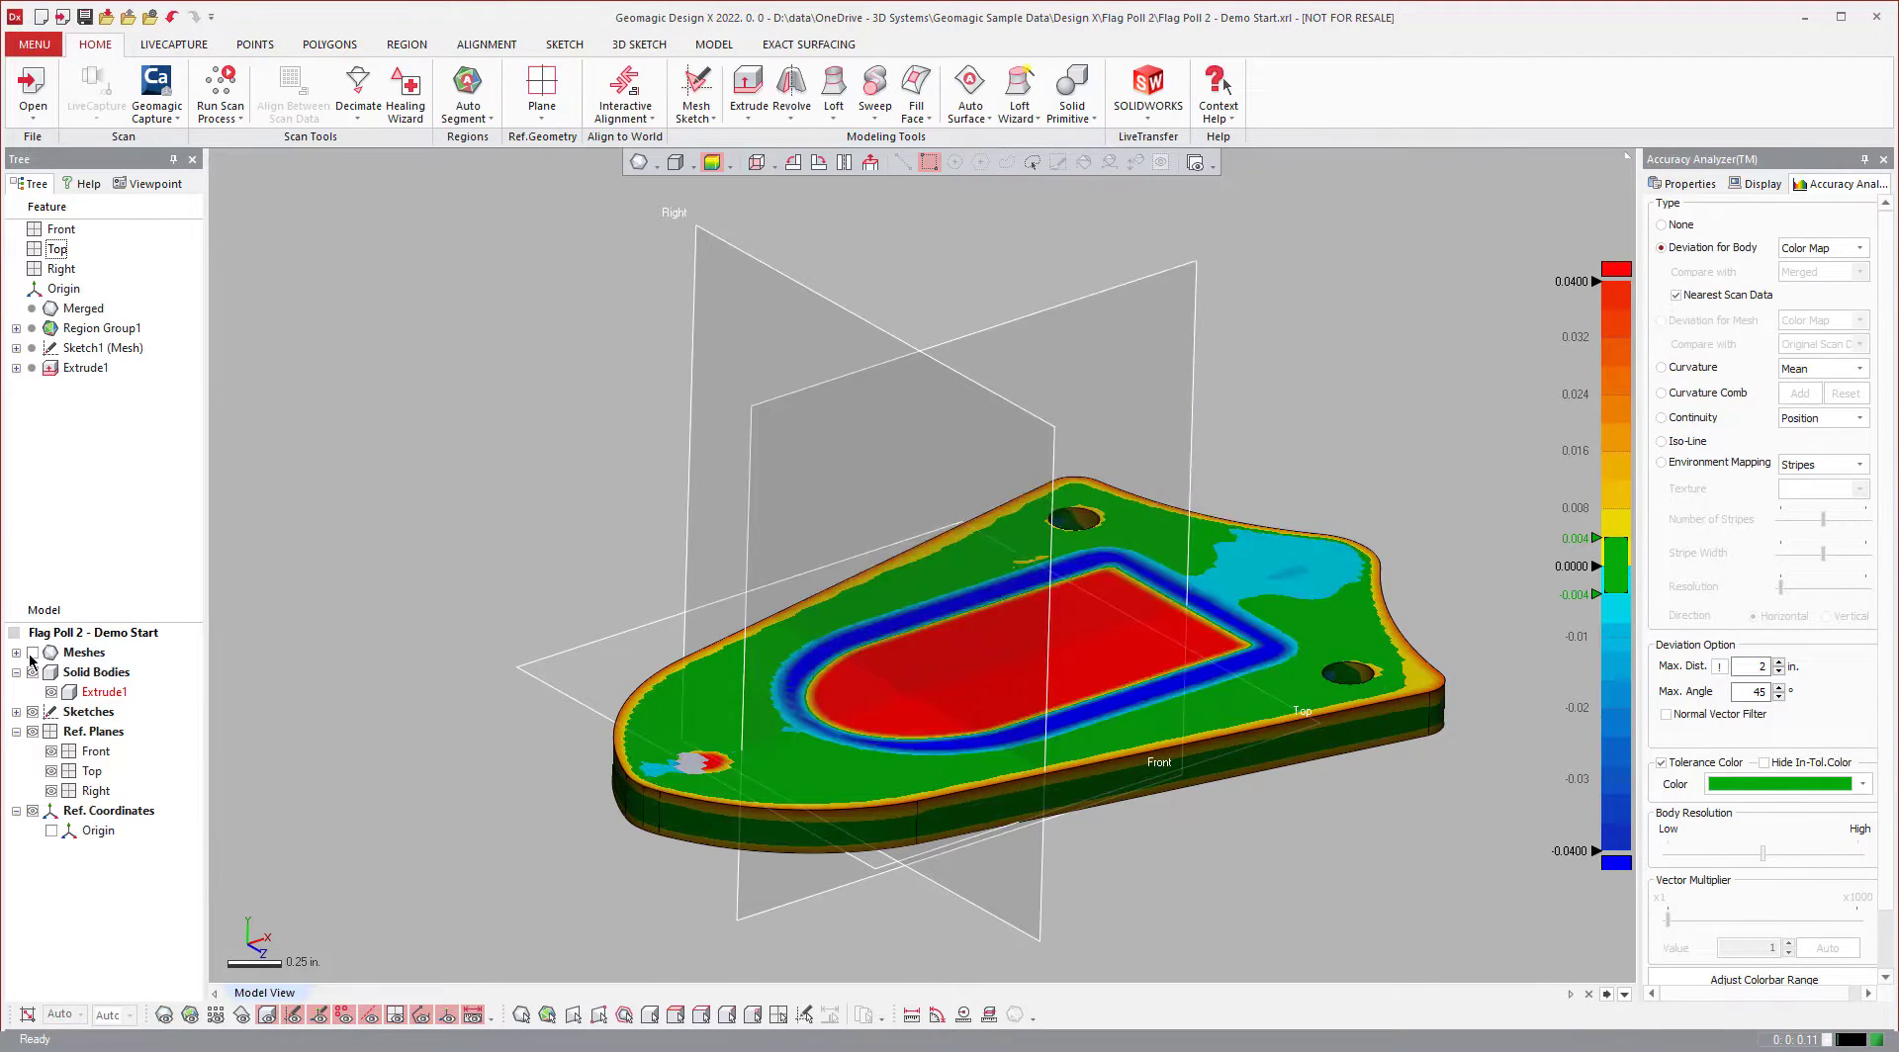
left_click(31, 654)
left_click(32, 654)
left_click(32, 654)
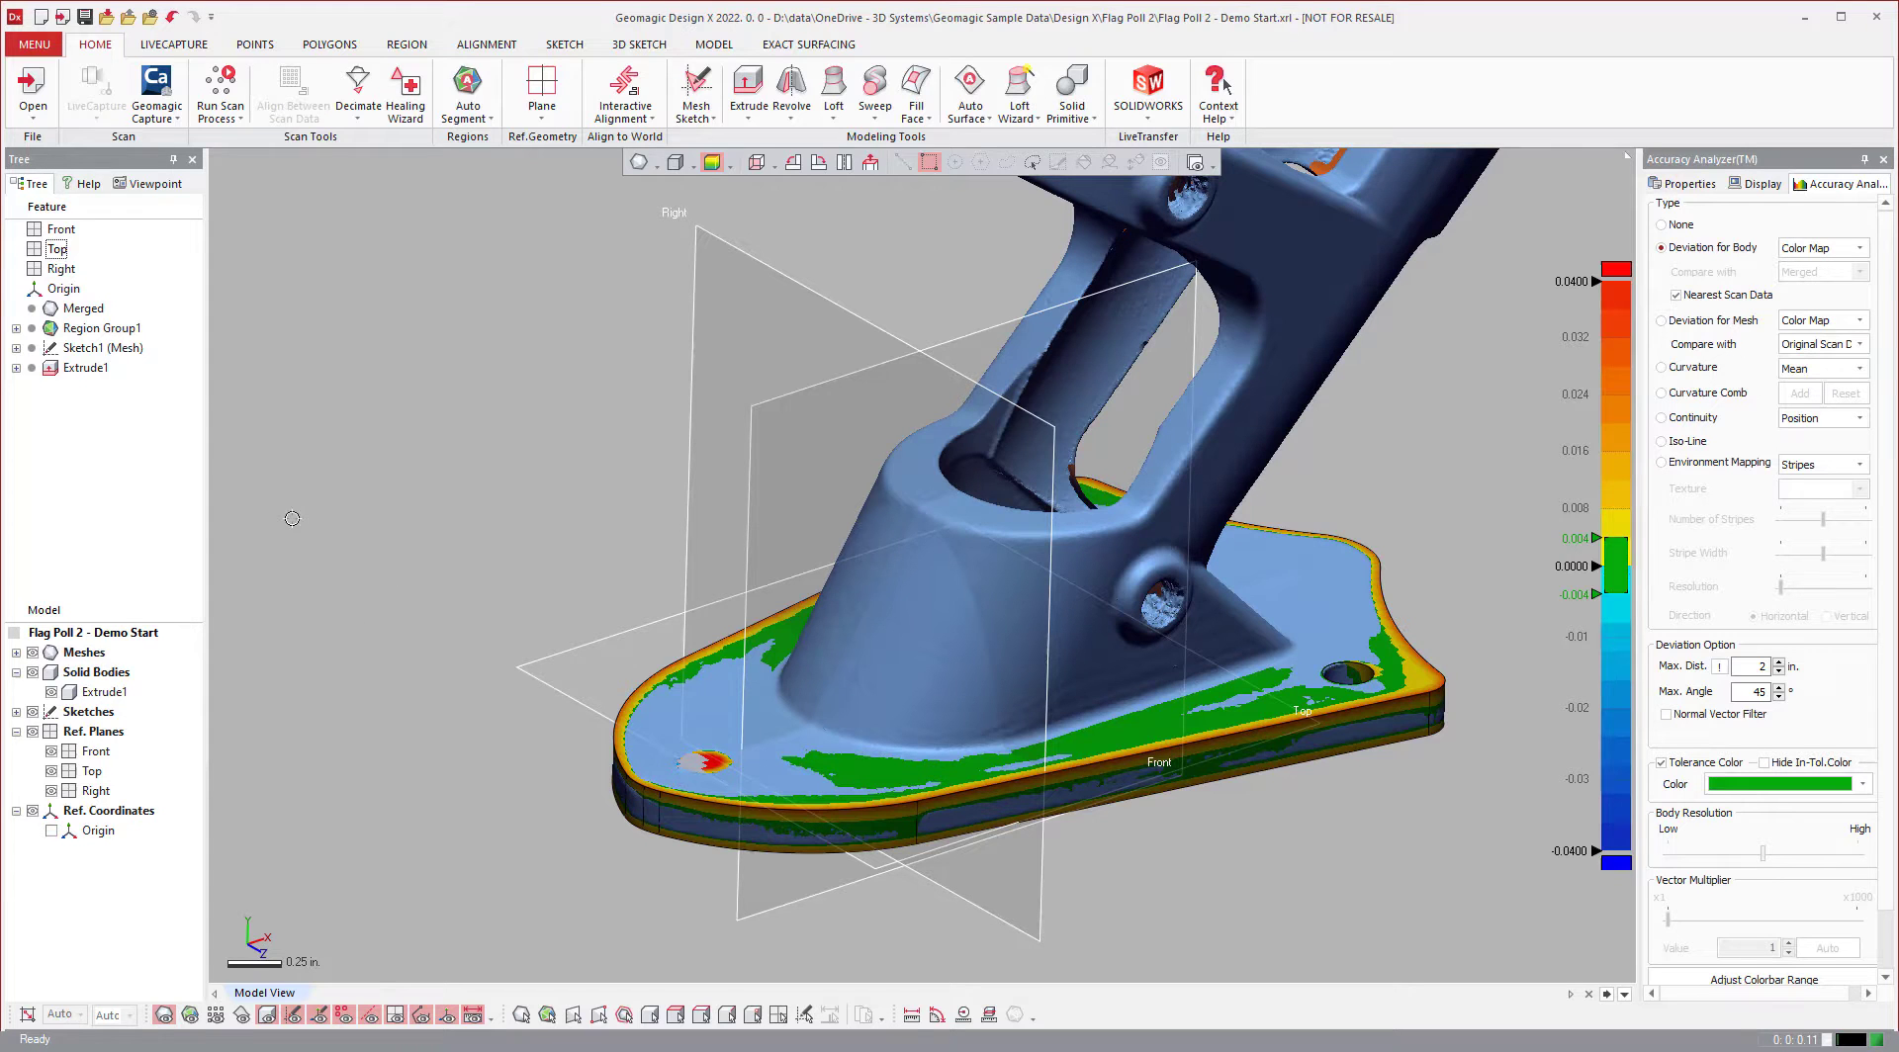
right_click_drag(369, 514, 1320, 781)
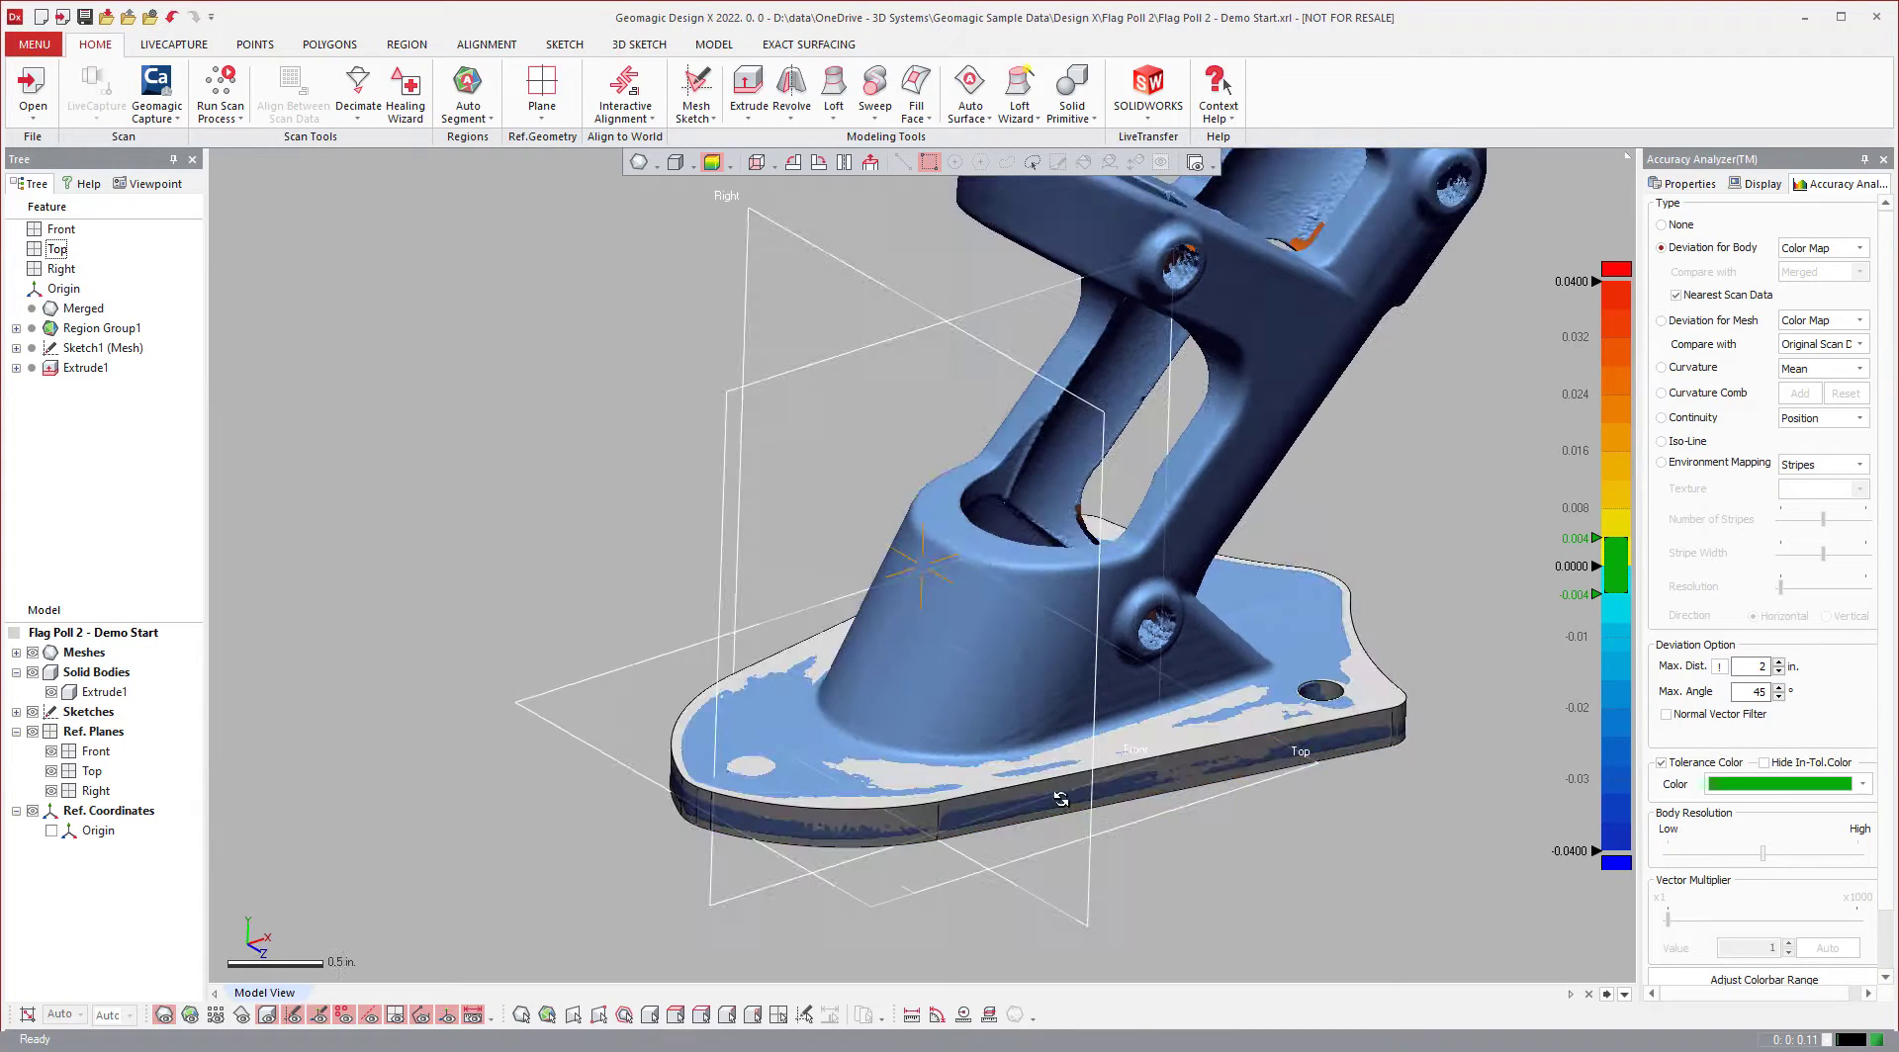
left_click(33, 653)
mouse_move(877, 760)
right_mouse_down()
mouse_move(827, 755)
mouse_move(871, 752)
right_mouse_up()
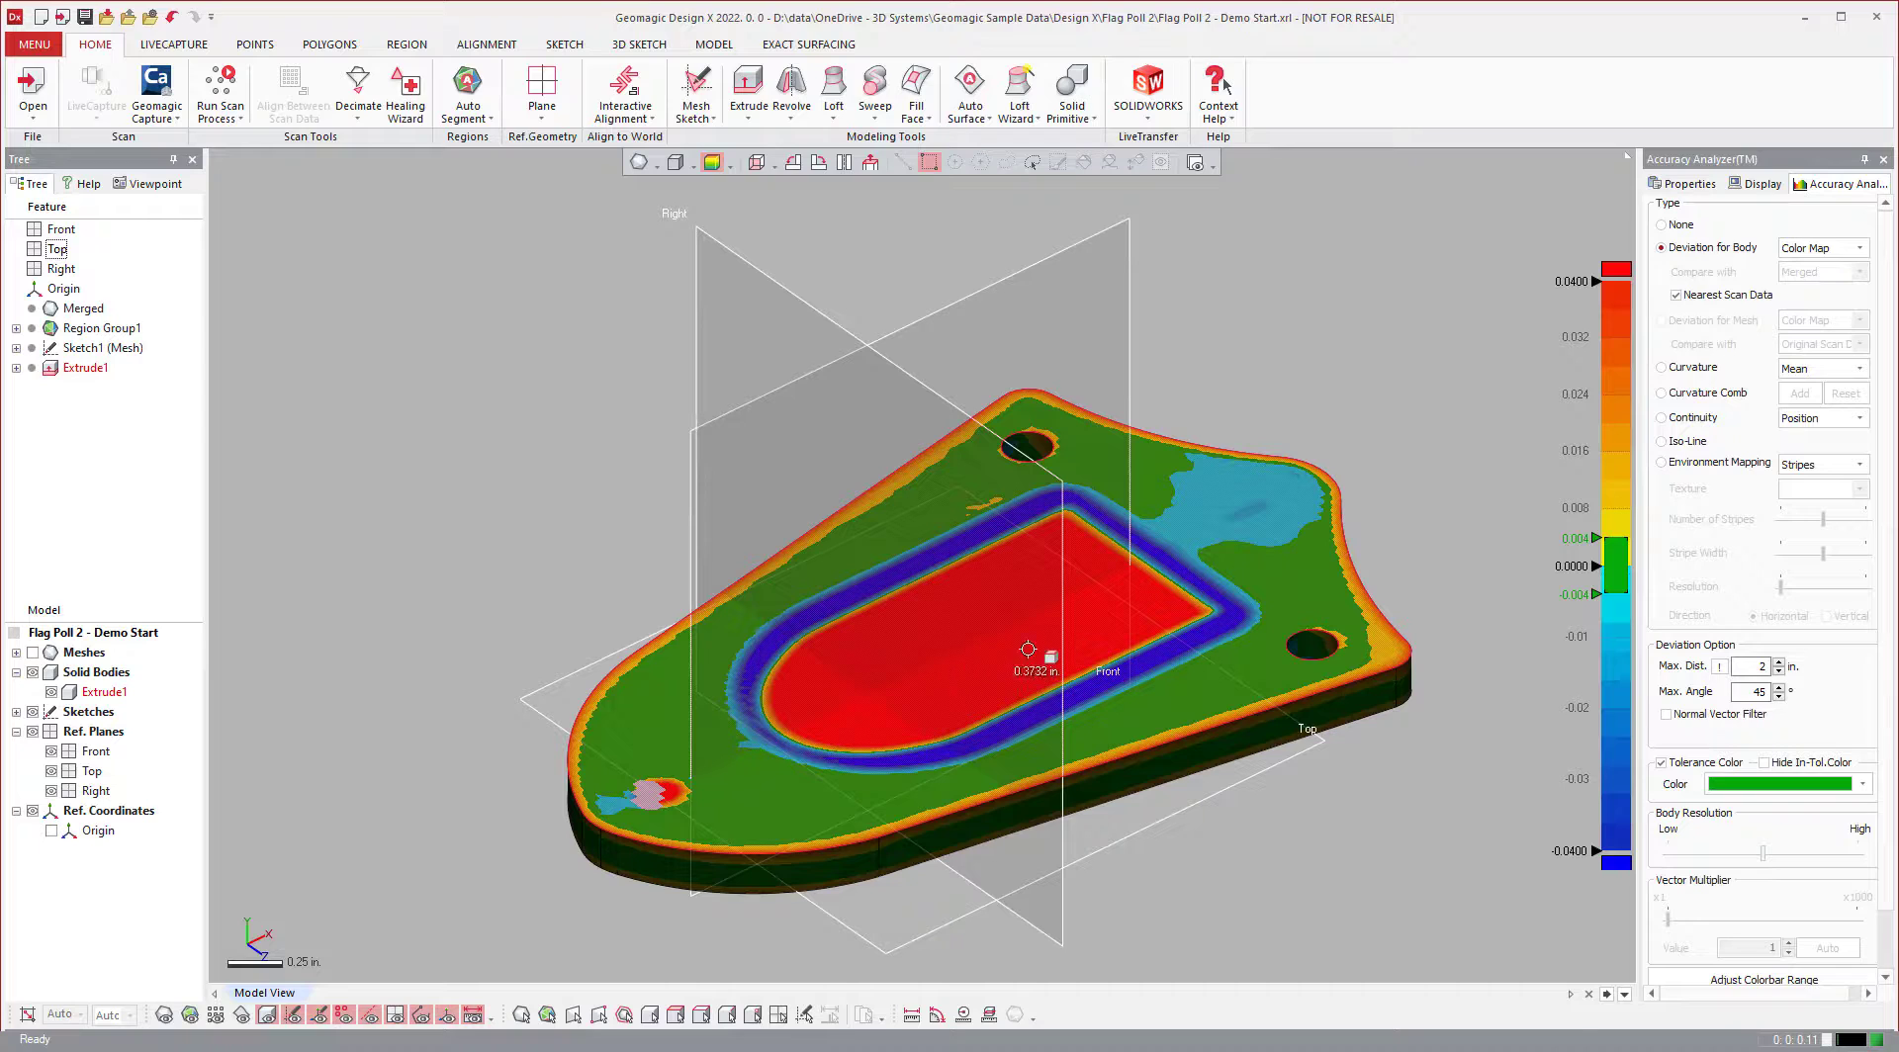
right_click_drag(1544, 640, 1365, 821)
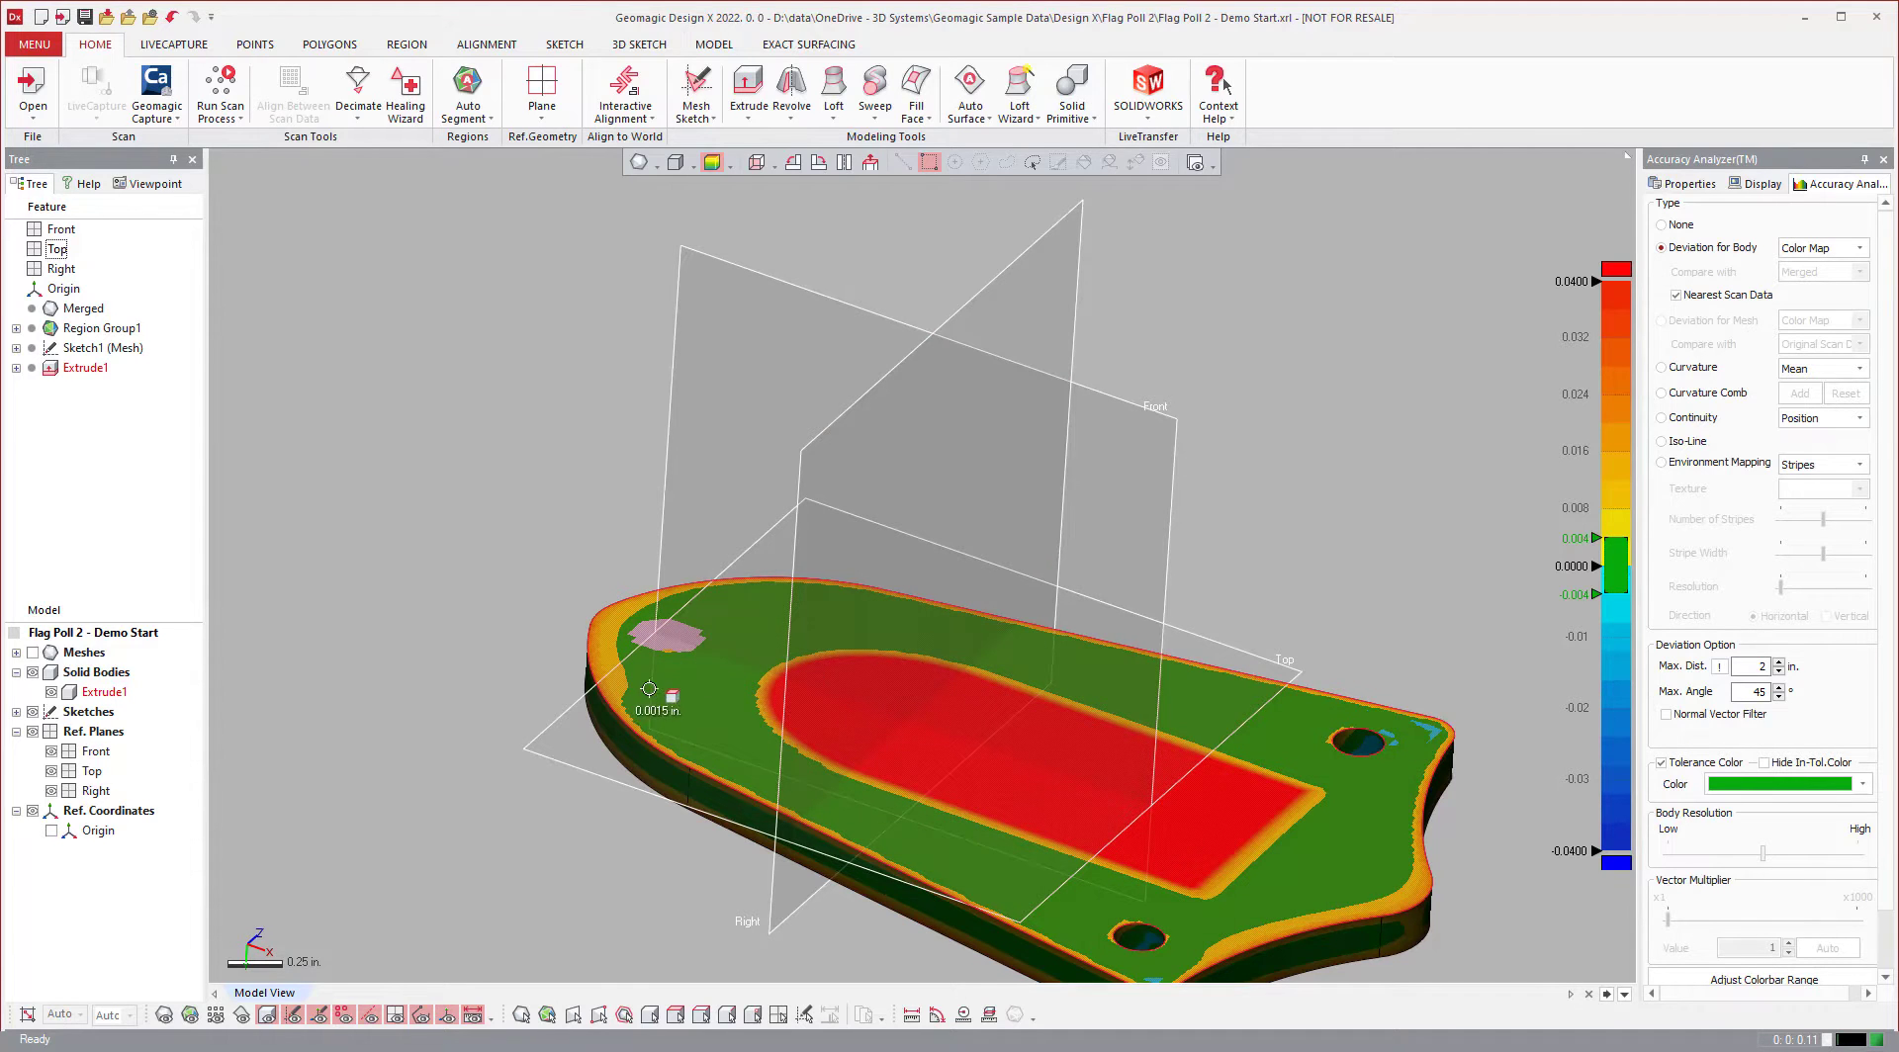
right_click_drag(720, 710, 1450, 848)
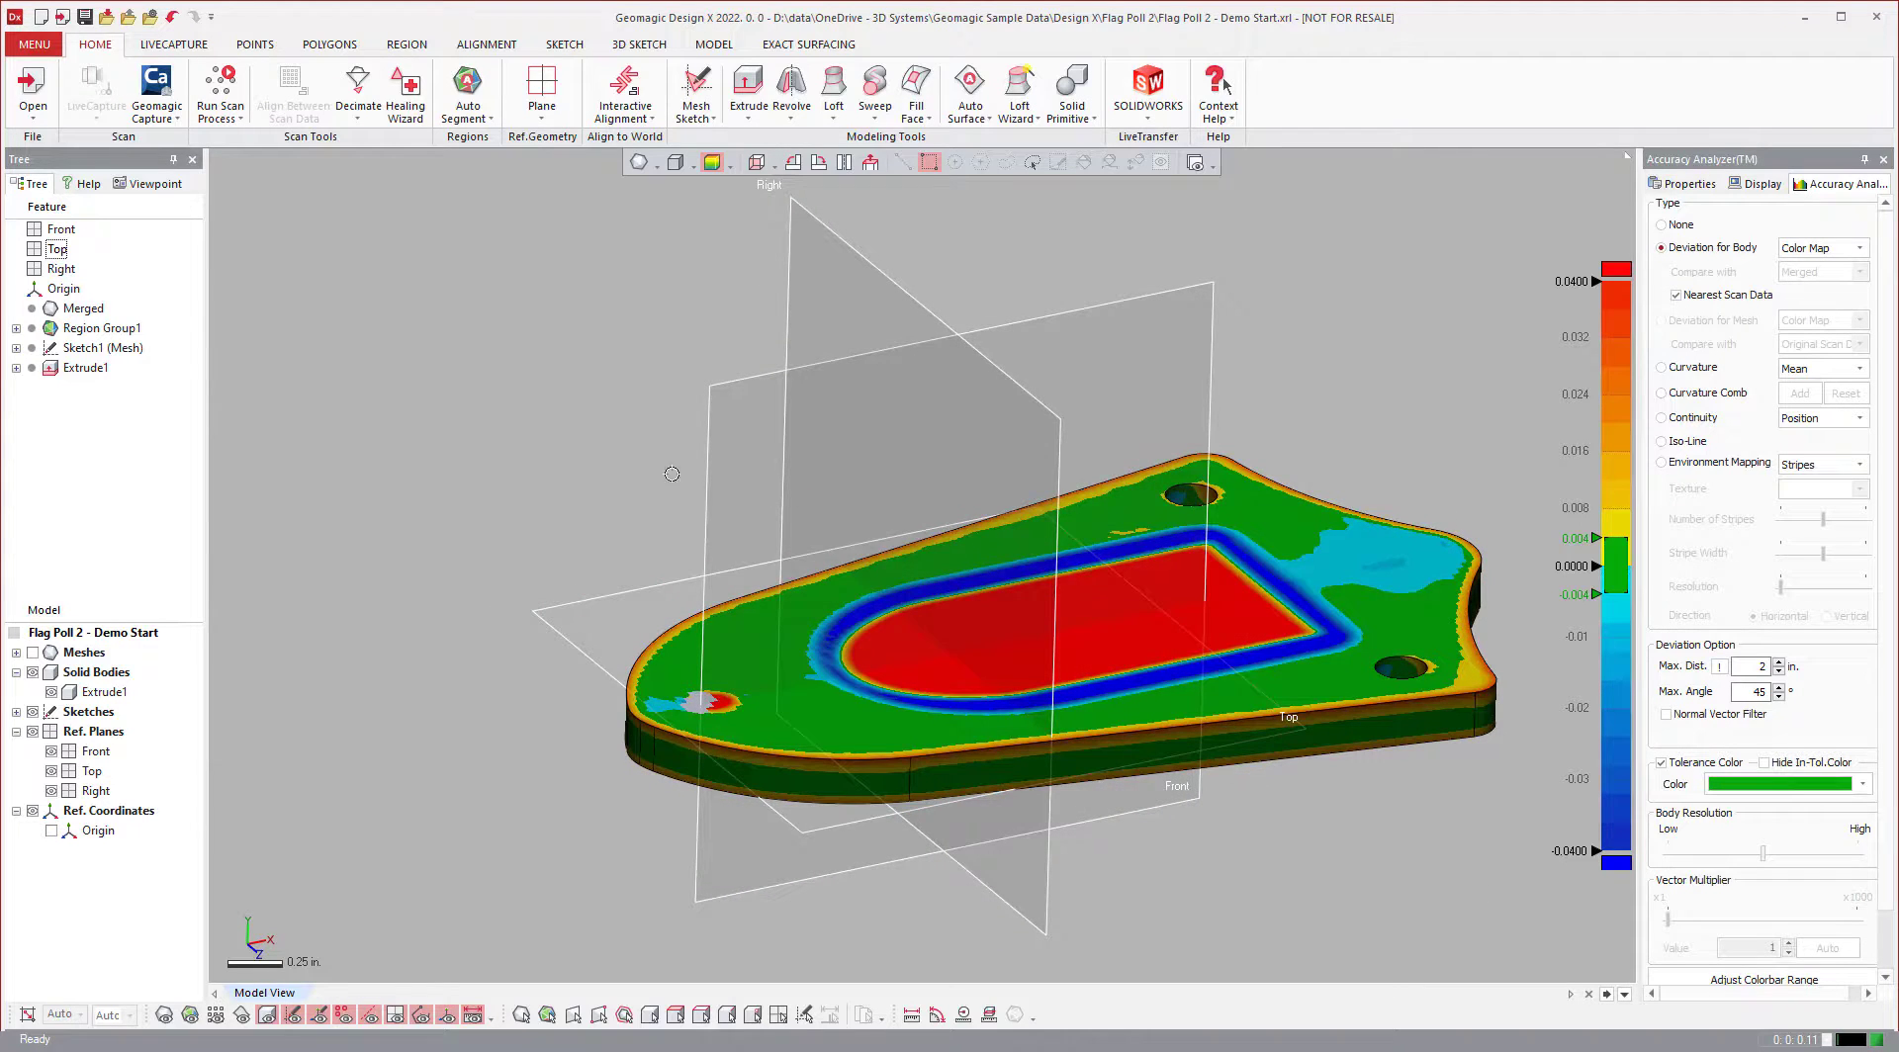
mouse_move(1555, 638)
right_mouse_down()
mouse_move(1226, 636)
mouse_move(1108, 603)
right_mouse_up()
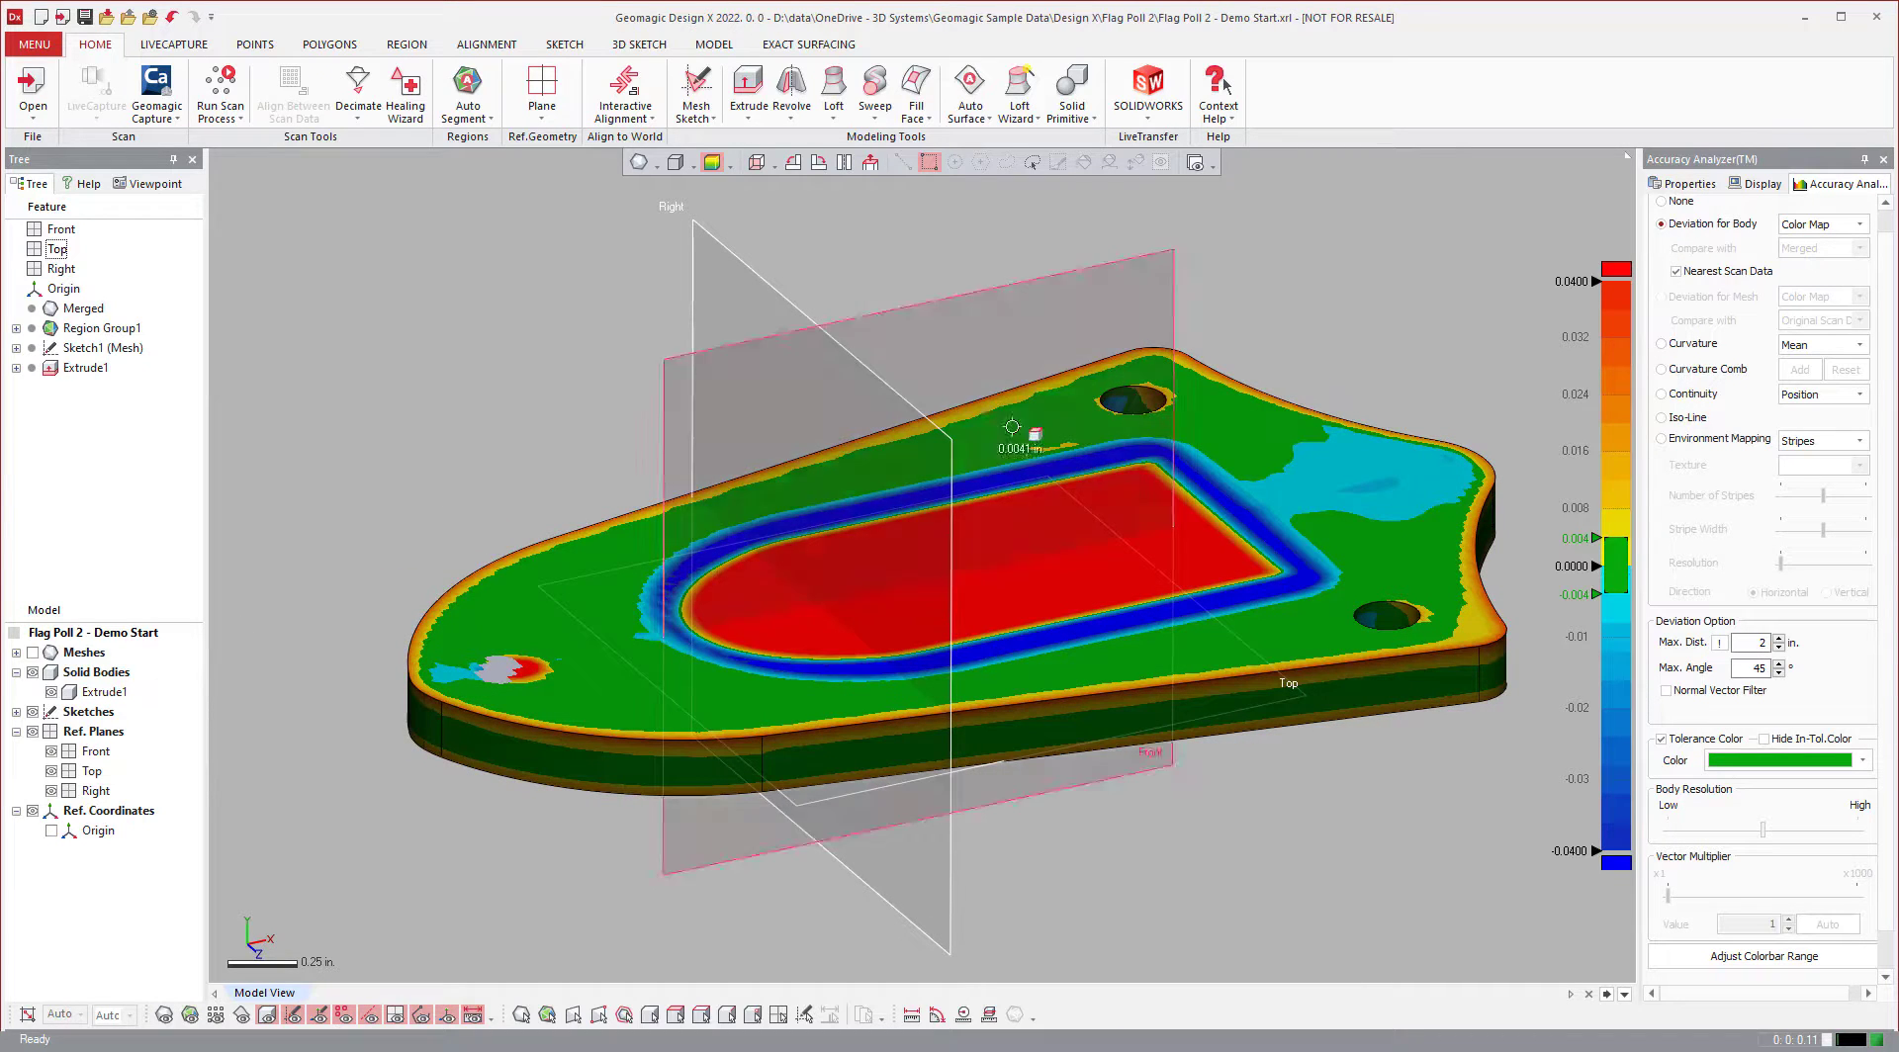
- Set the accuracy analysis type to None and duplicate the Merged scan mesh
left_click(1663, 200)
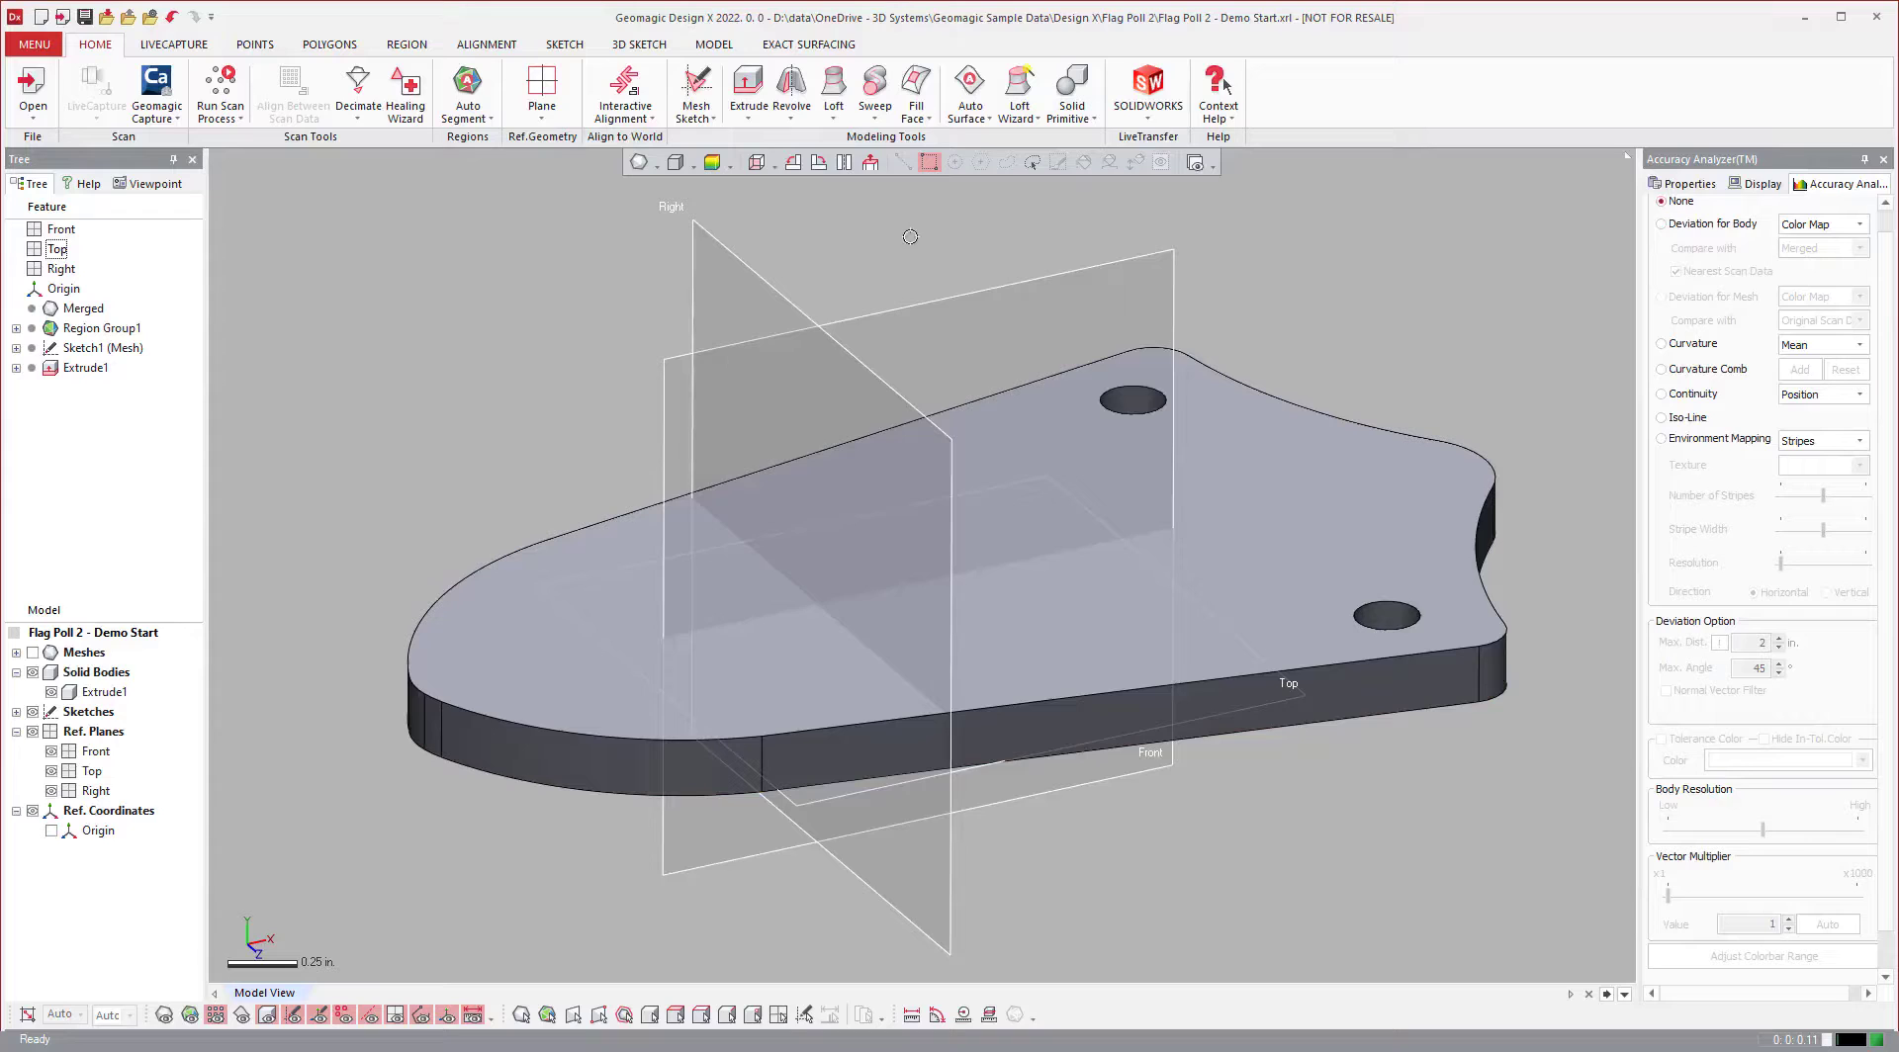
left_click(33, 653)
left_click(16, 653)
left_click(81, 672)
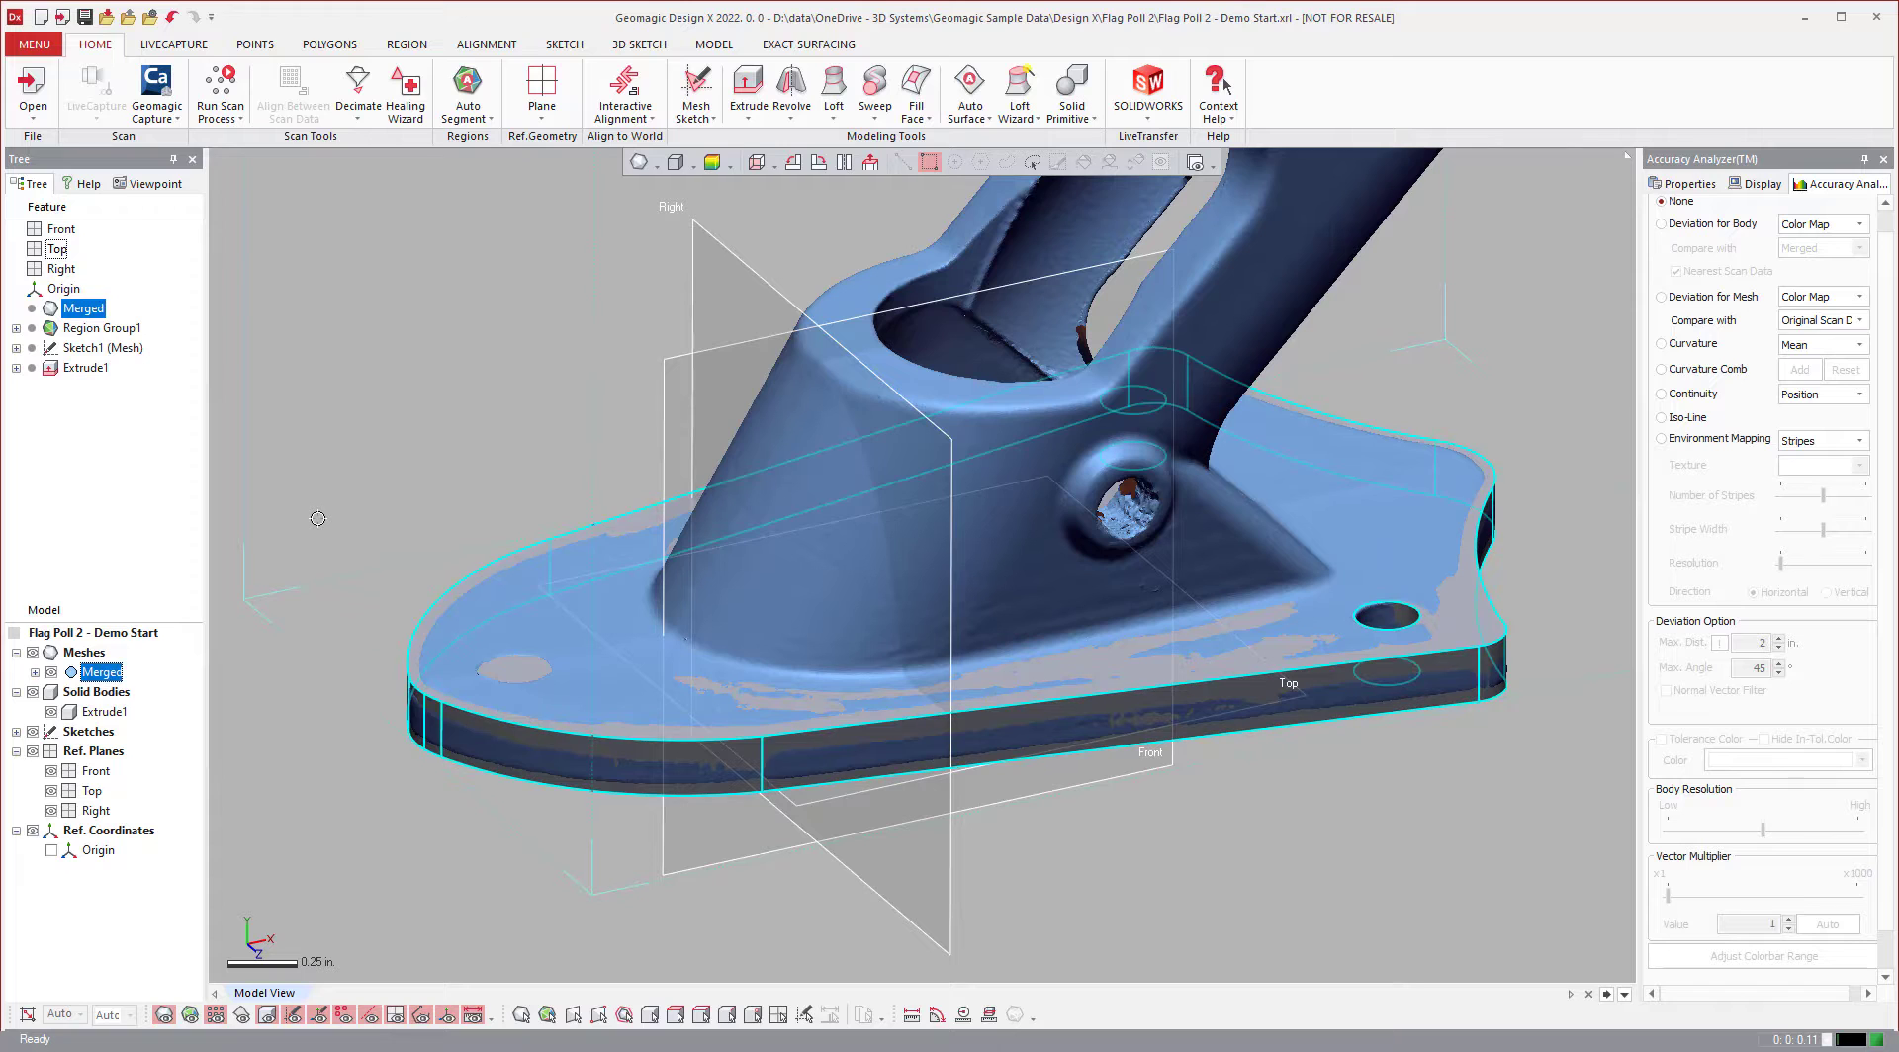
key("ctrl+c")
key("ctrl+v")
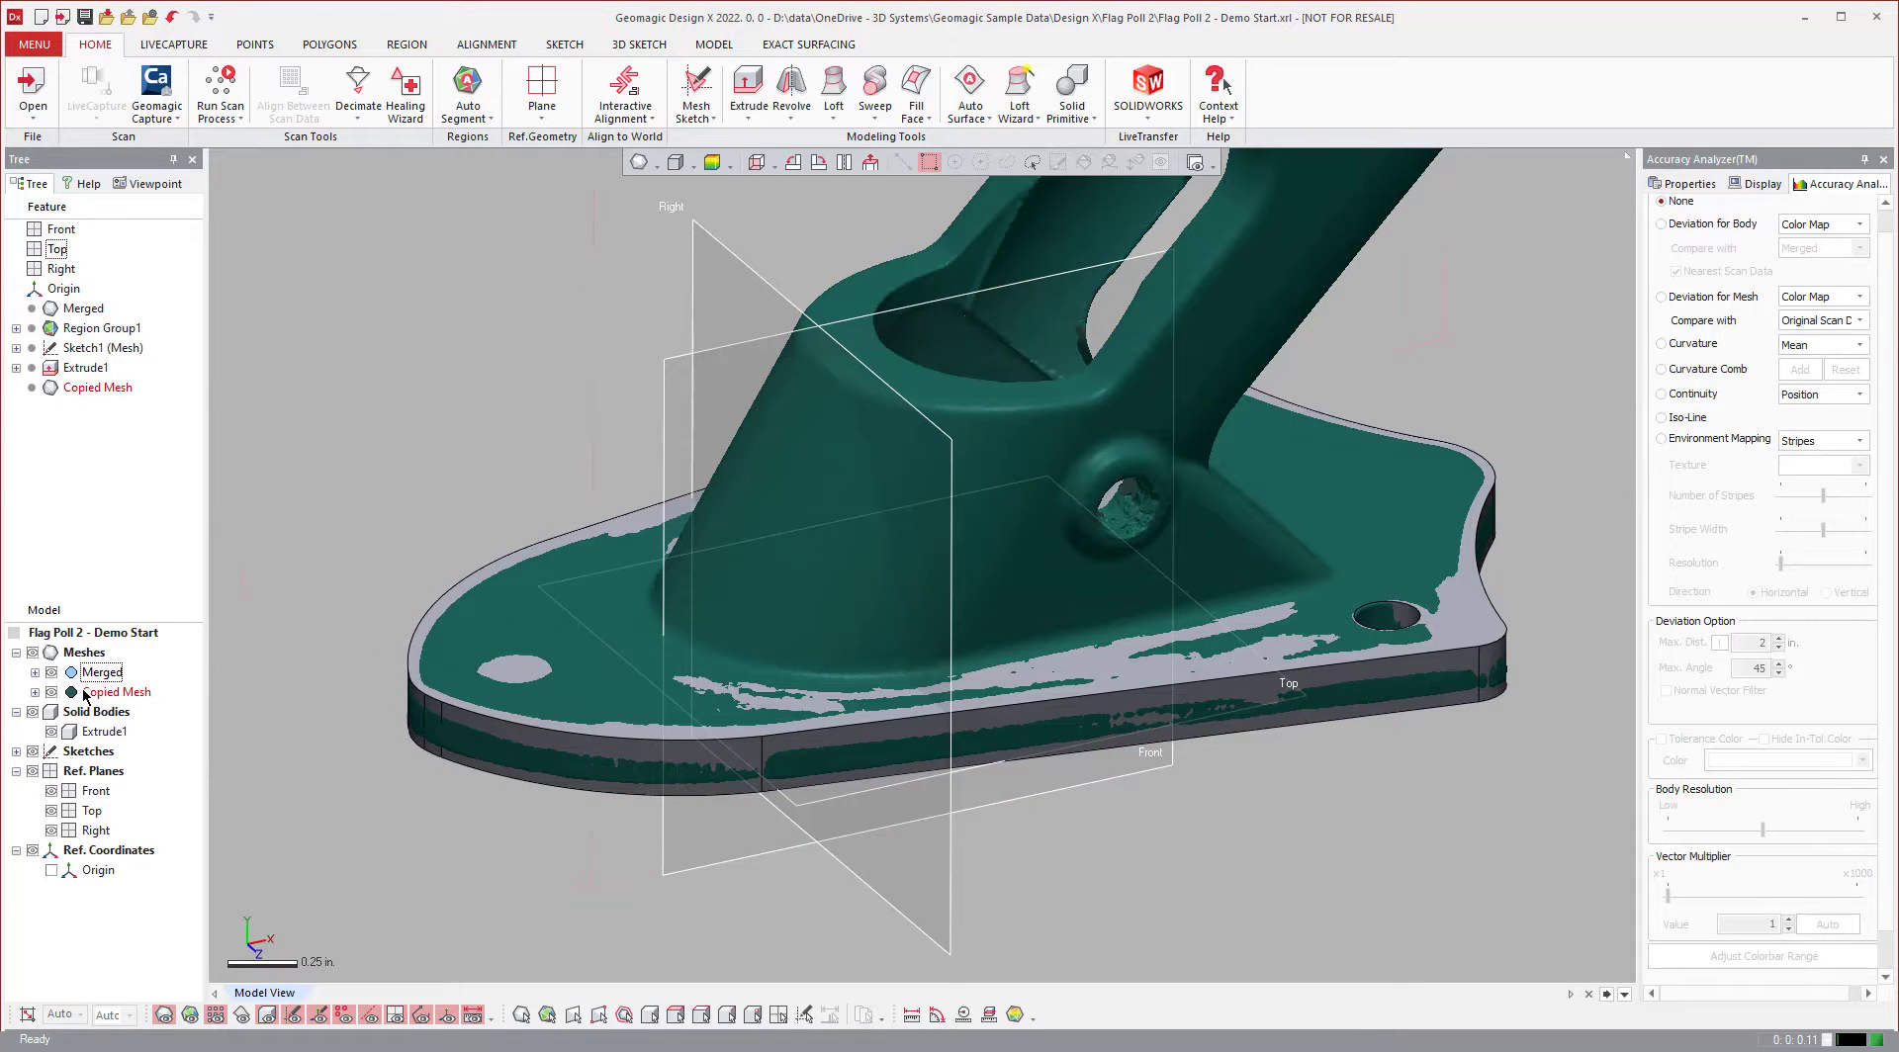
left_click(99, 693)
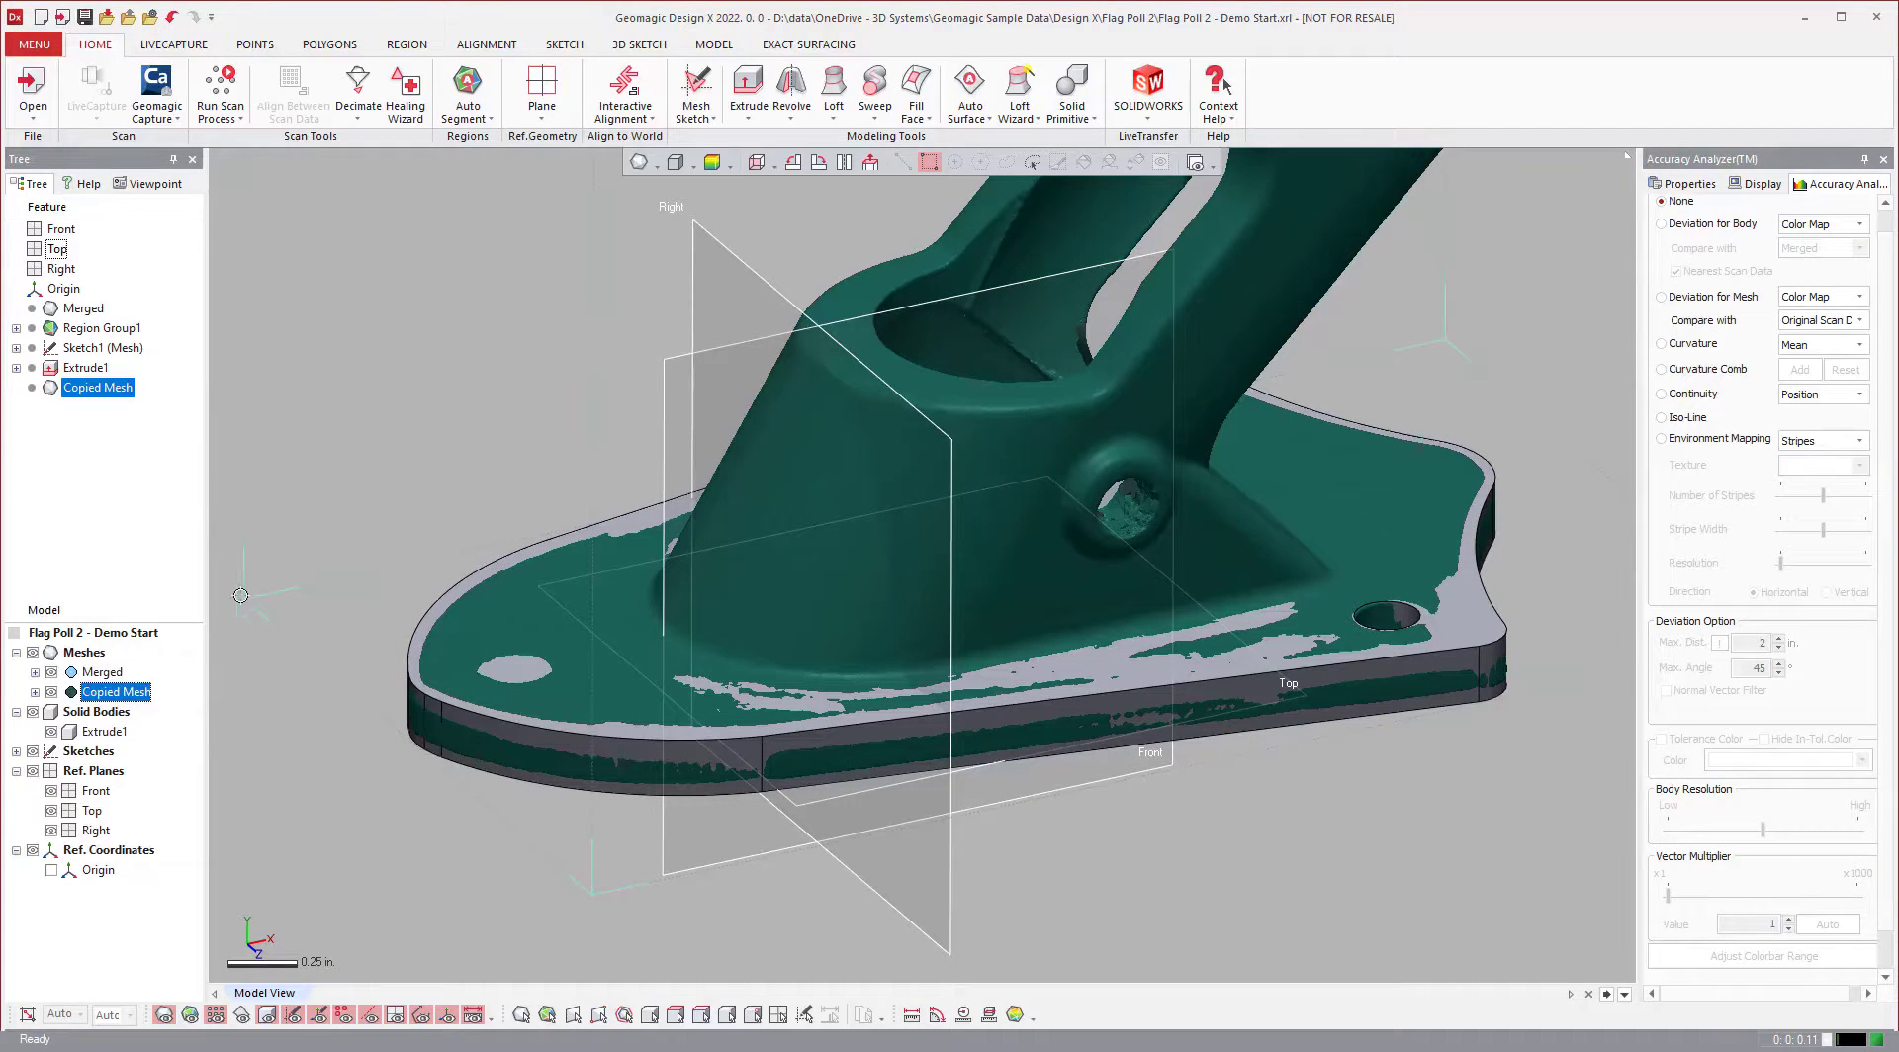
- Run Deviation for Body on the extruded plate with Nearest Scan Data off and Copied Mesh as the comparison mesh
left_click(94, 732)
left_click(1719, 226)
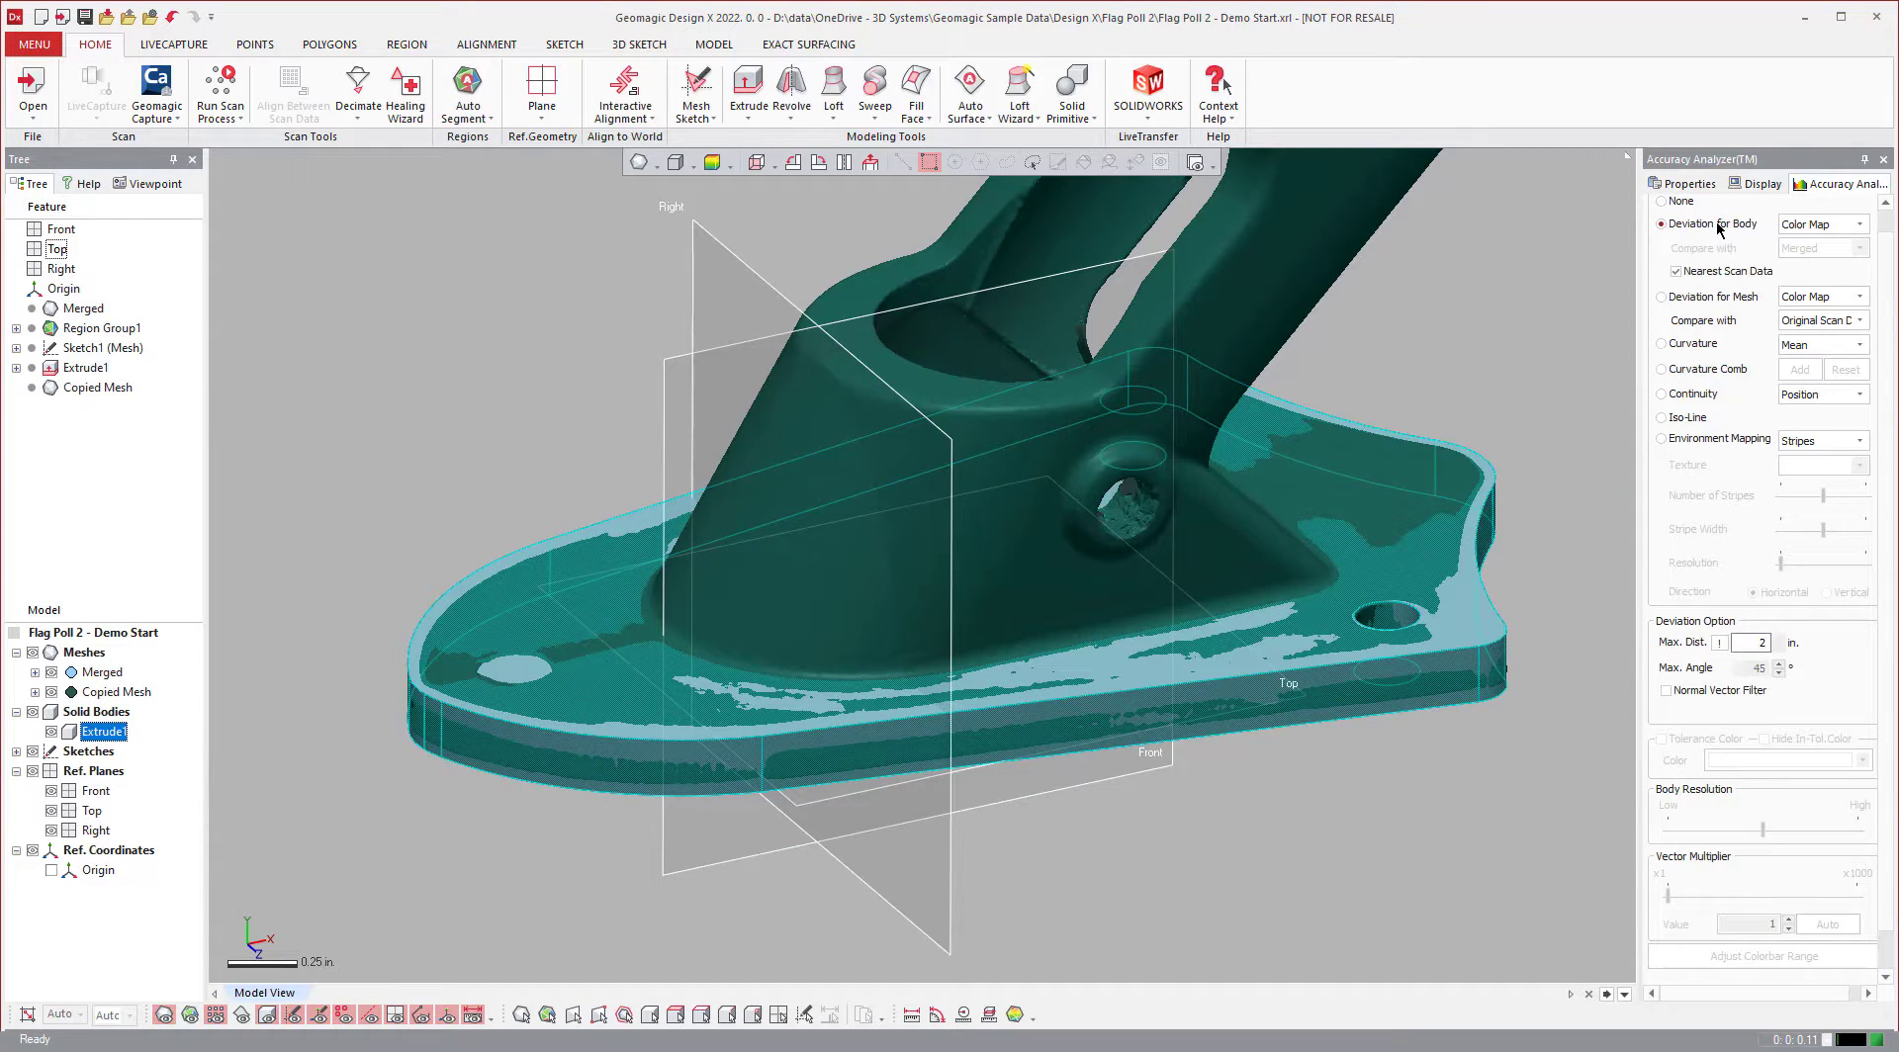
left_click(1675, 272)
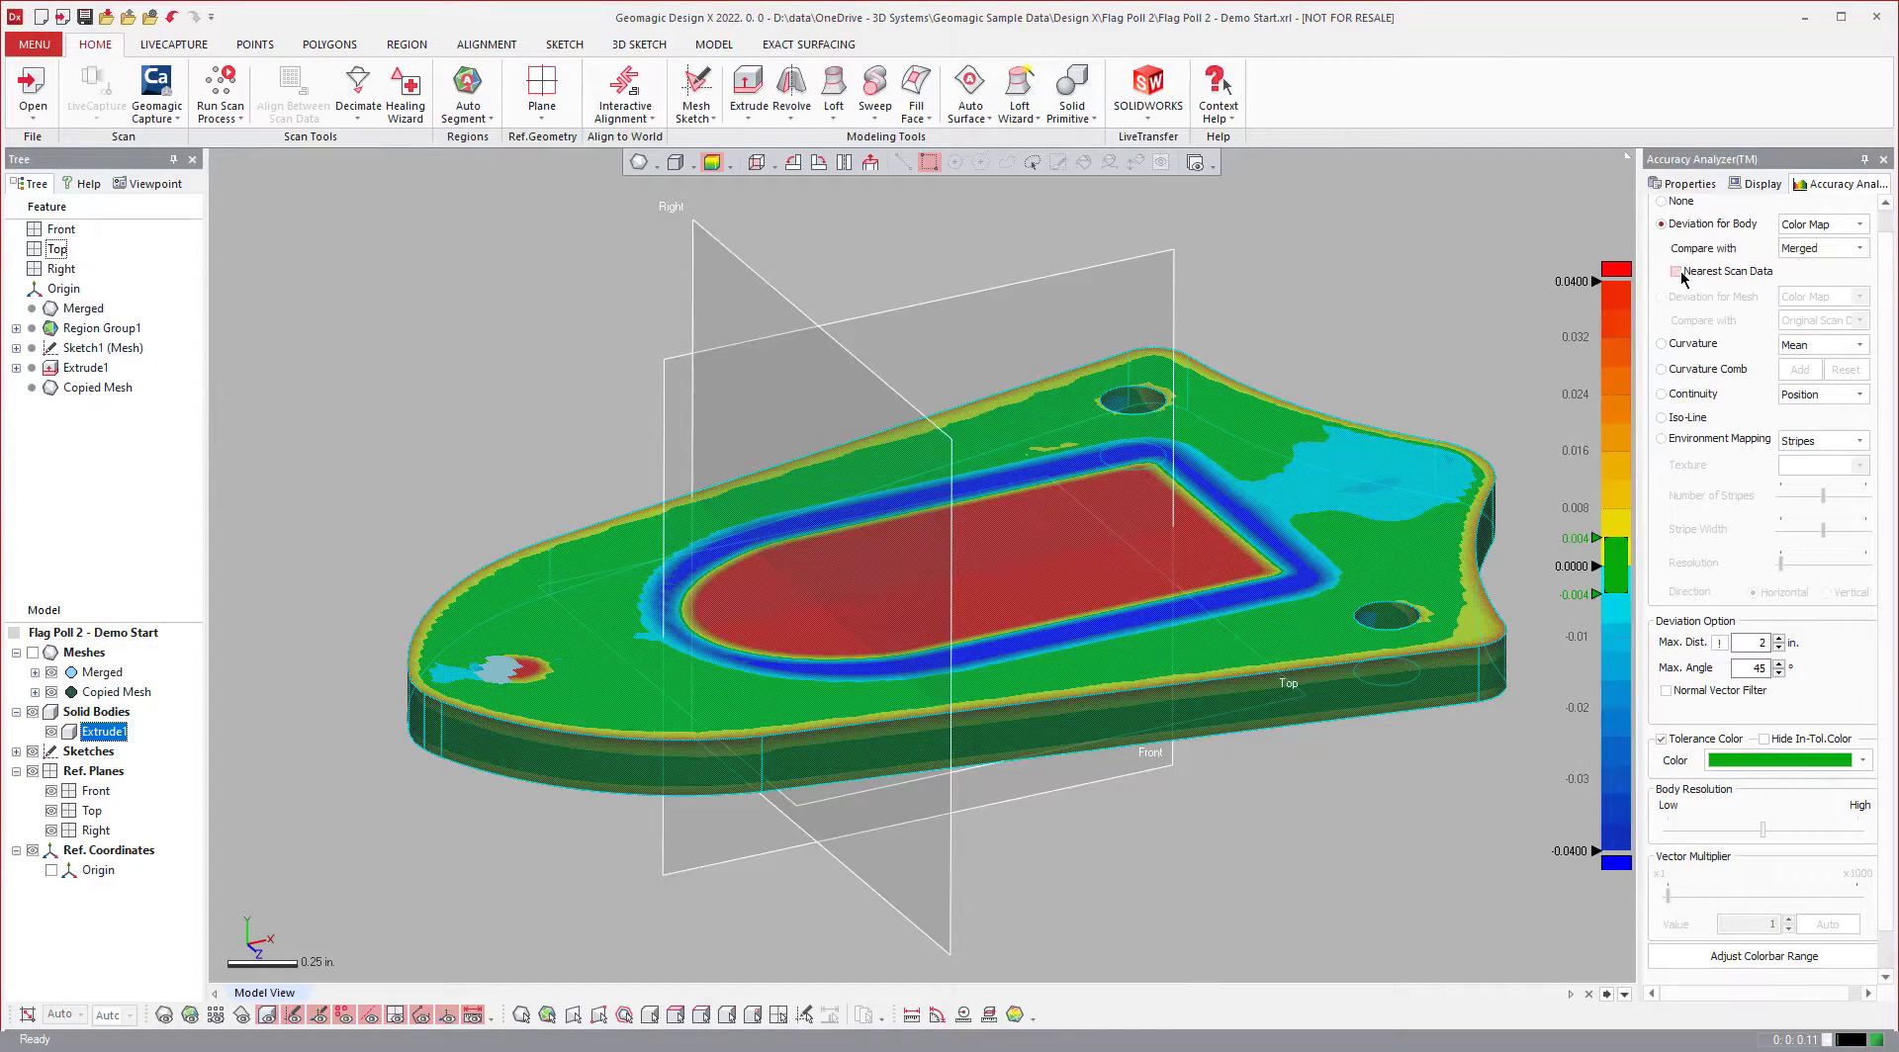
left_click(1842, 248)
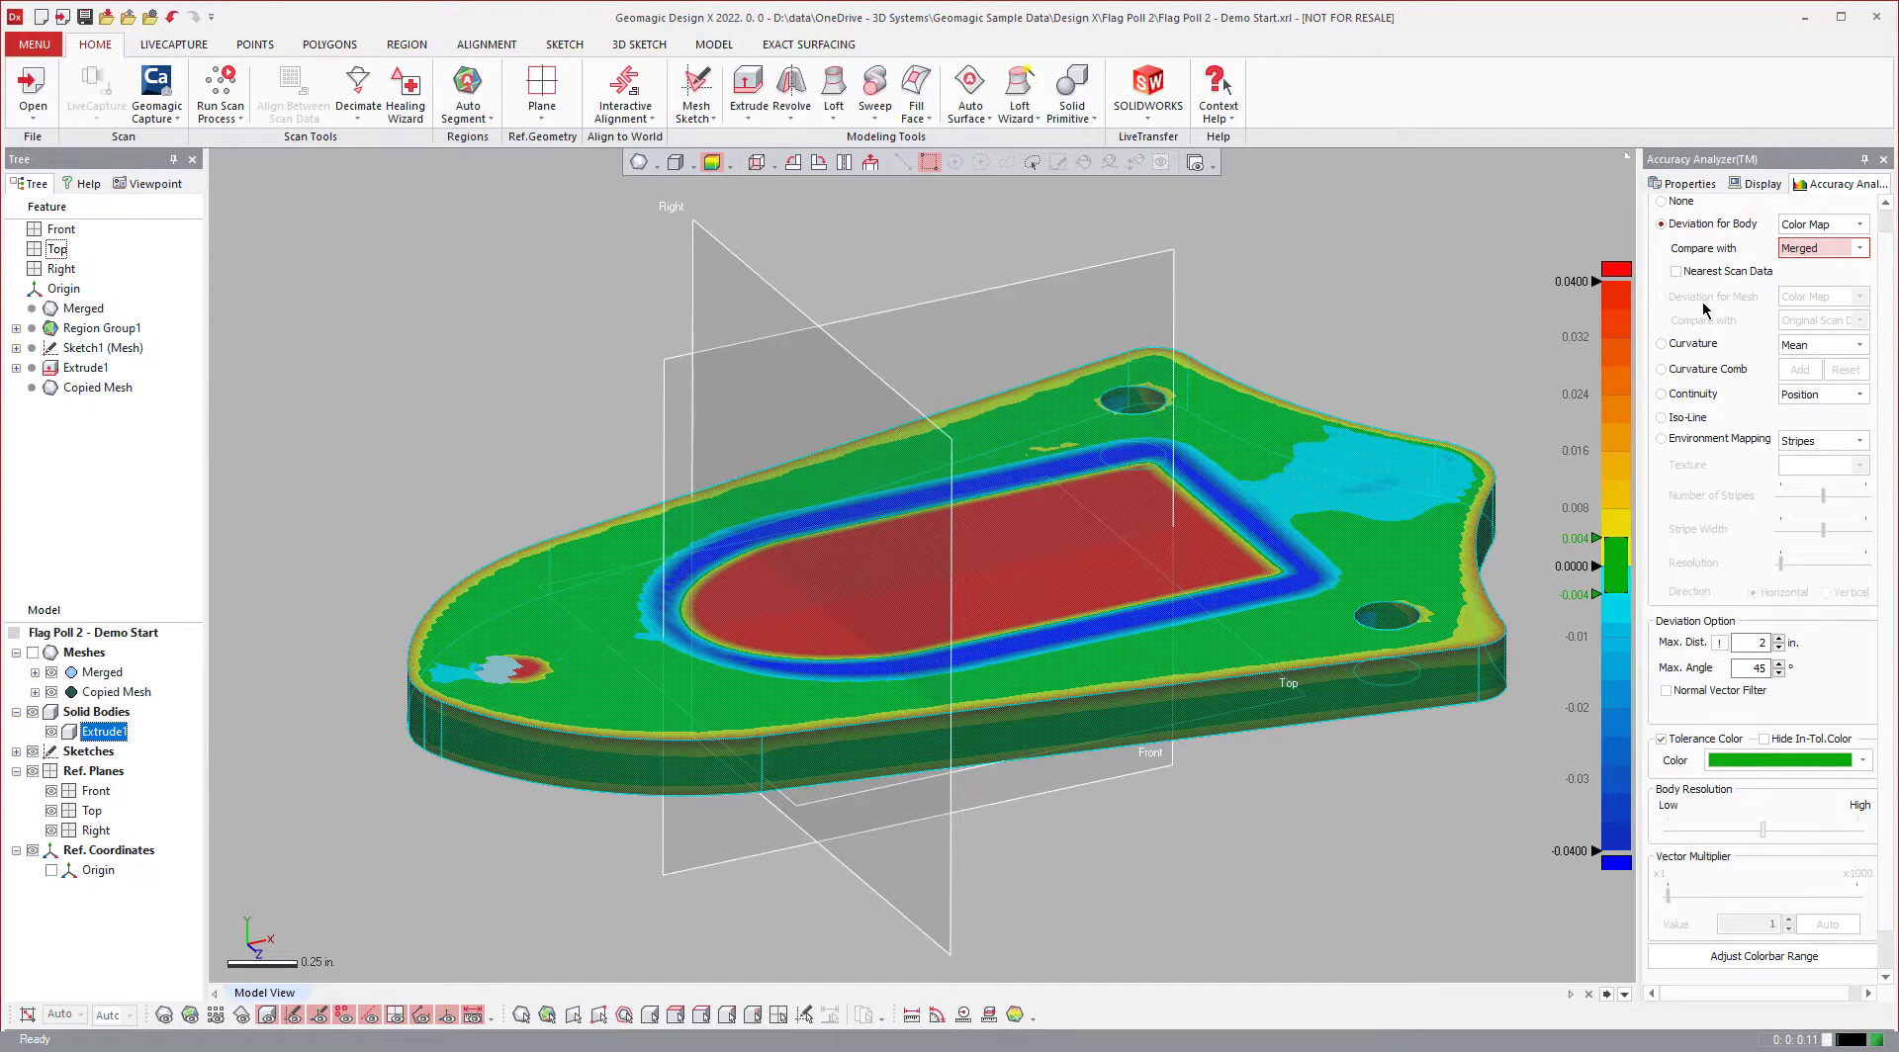
left_click(1859, 249)
right_click_drag(1187, 534, 1306, 535)
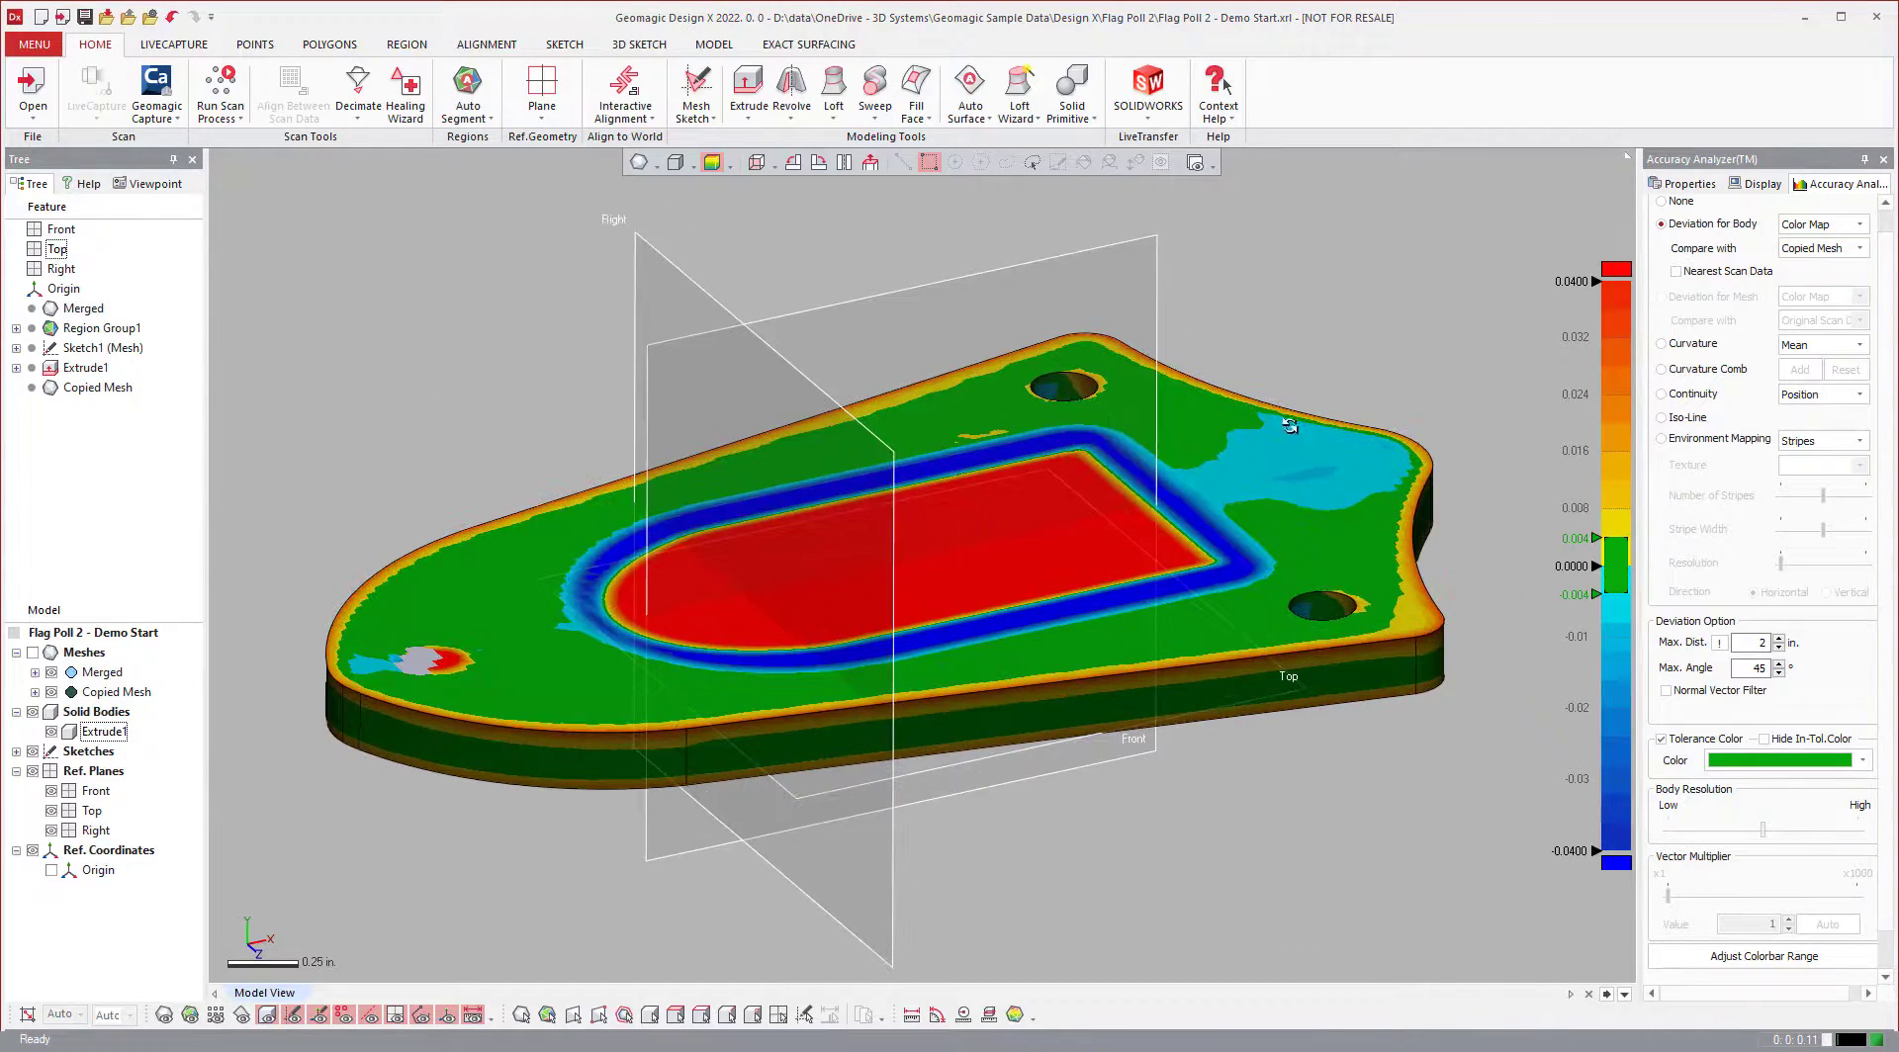
- Set the body deviation comparison back to the Merged mesh and view the plate's color map
left_click(1852, 249)
left_click(1825, 266)
left_click(1861, 247)
left_click(1703, 270)
scroll(1204, 561, "down", 3)
scroll(1124, 519, "up", 1)
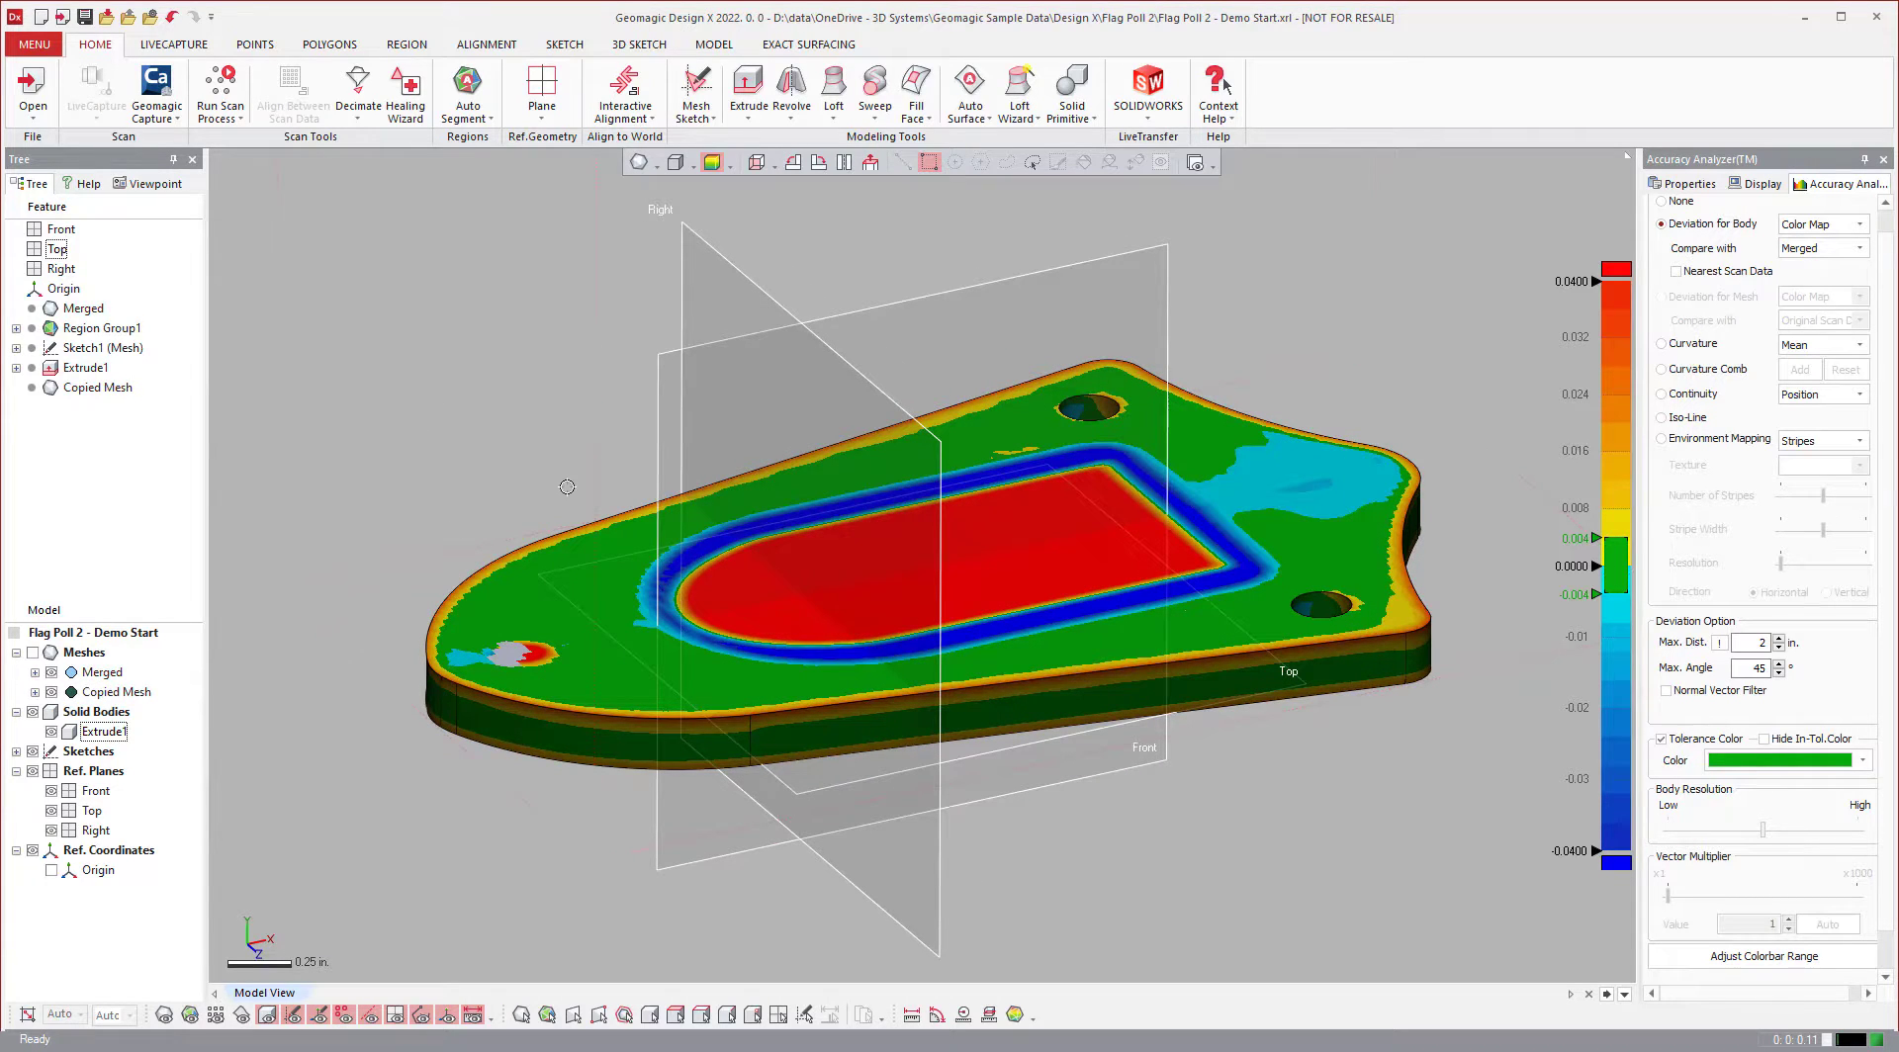
scroll(1135, 530, "up", 3)
scroll(978, 539, "down", 1)
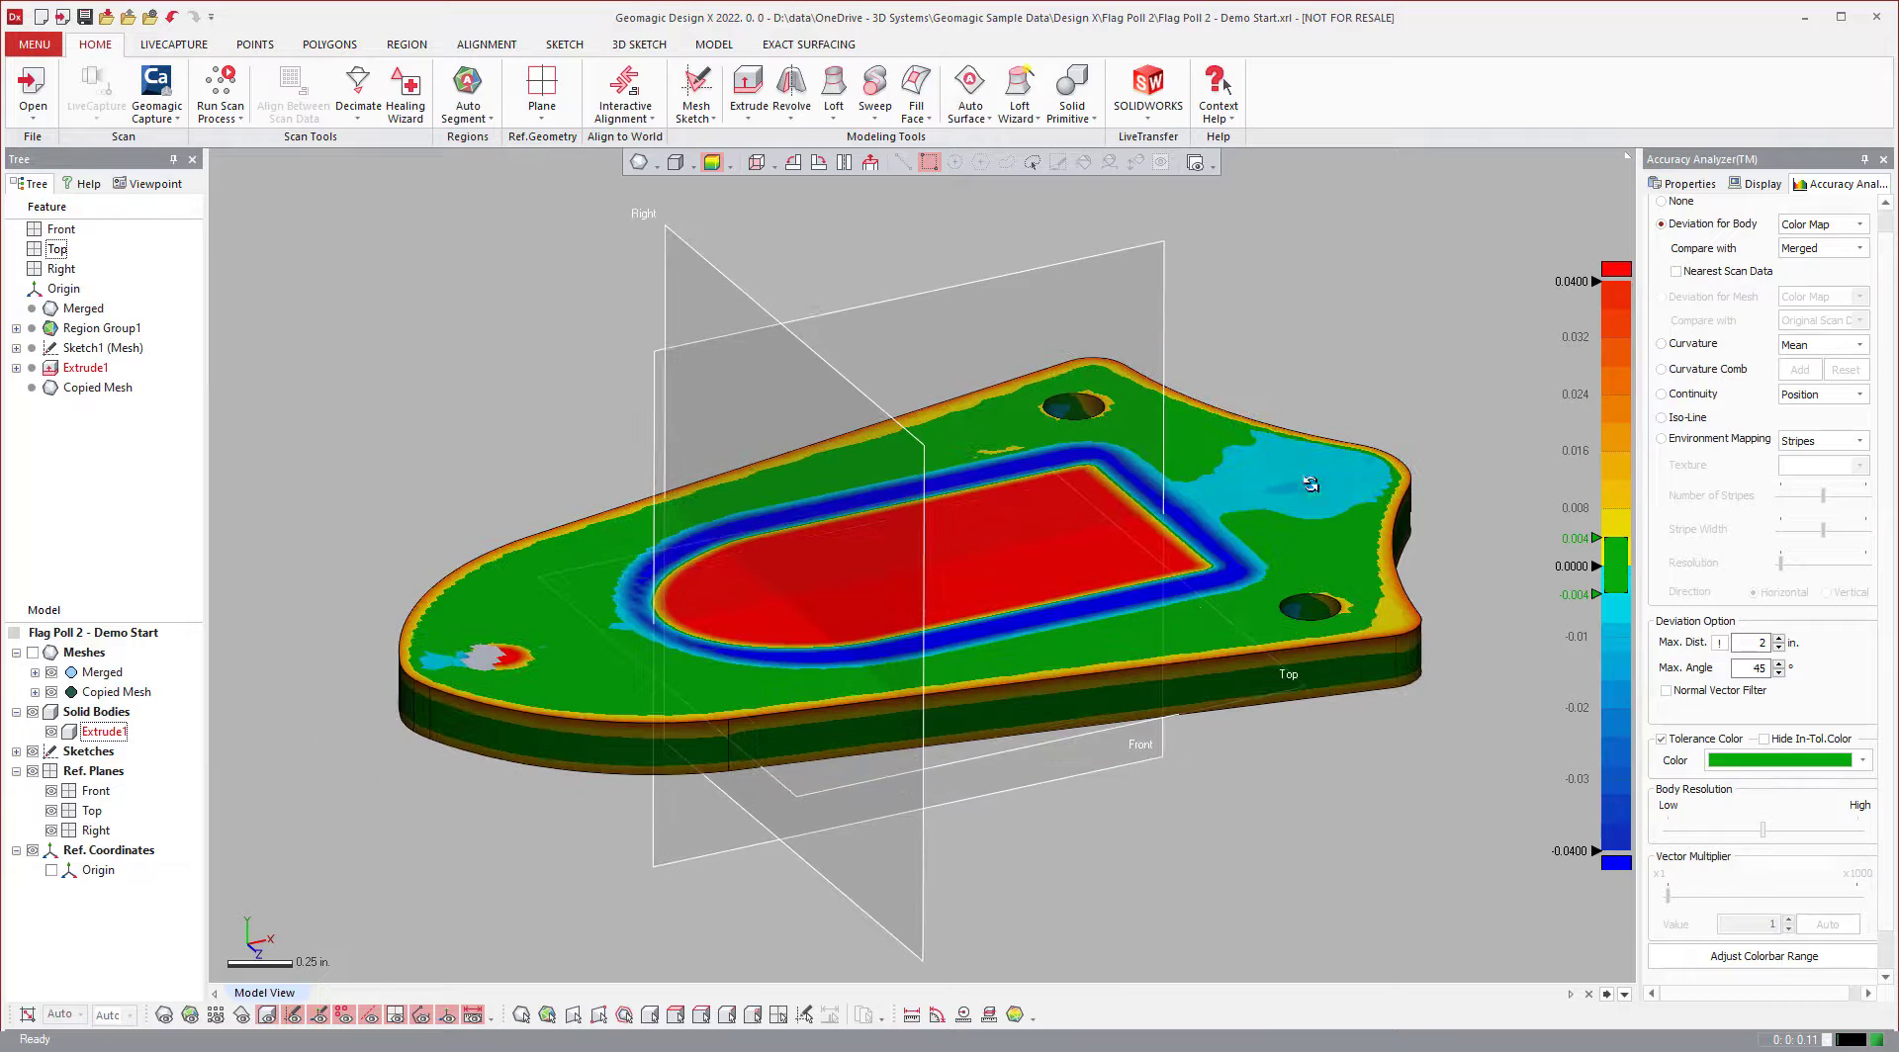